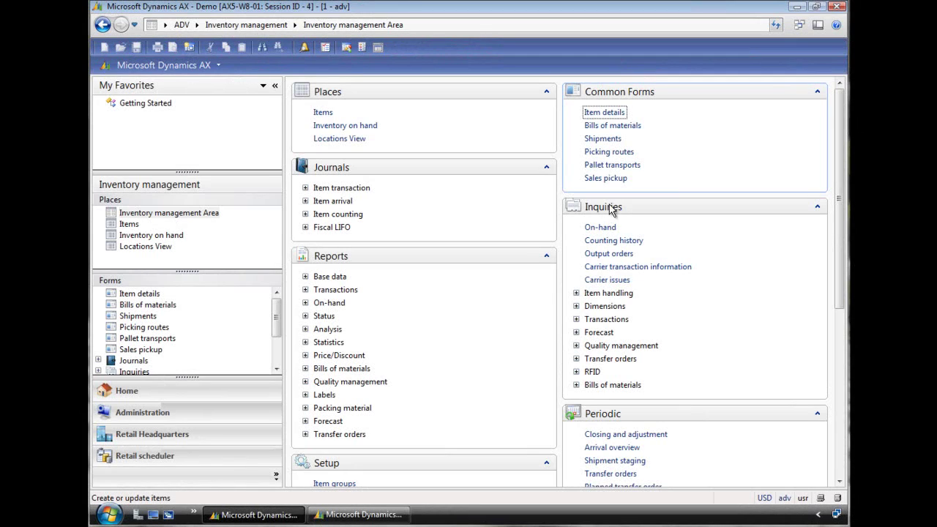
Bring up the sales price trade agreements for item 0001, Youth Accessory Combo Set
click(603, 114)
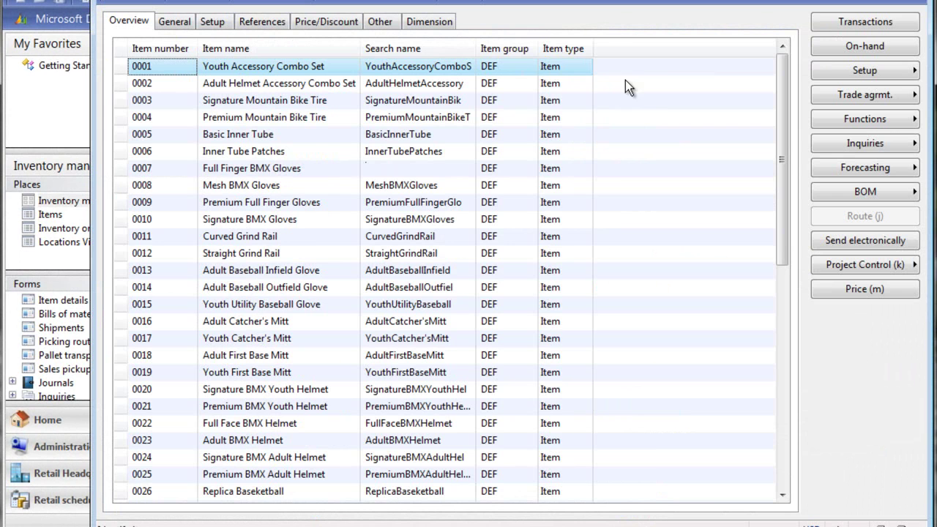
click(836, 97)
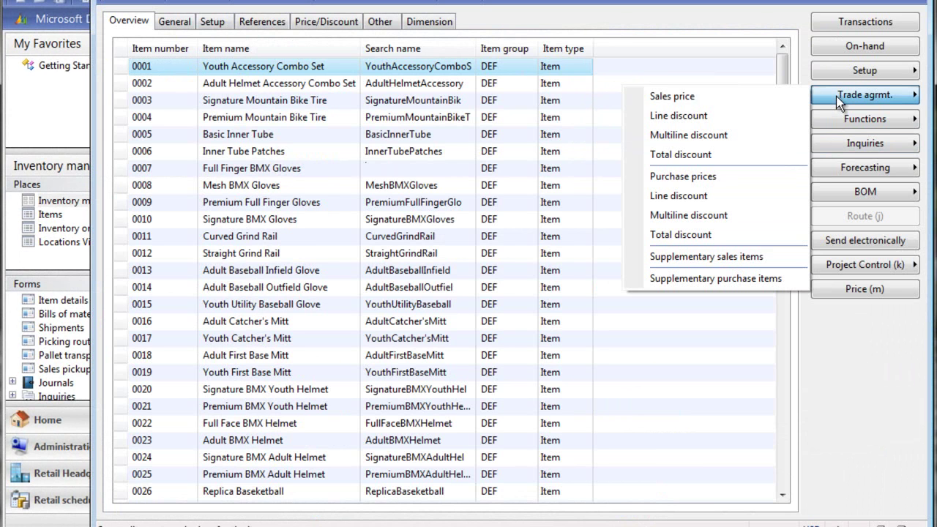
click(690, 103)
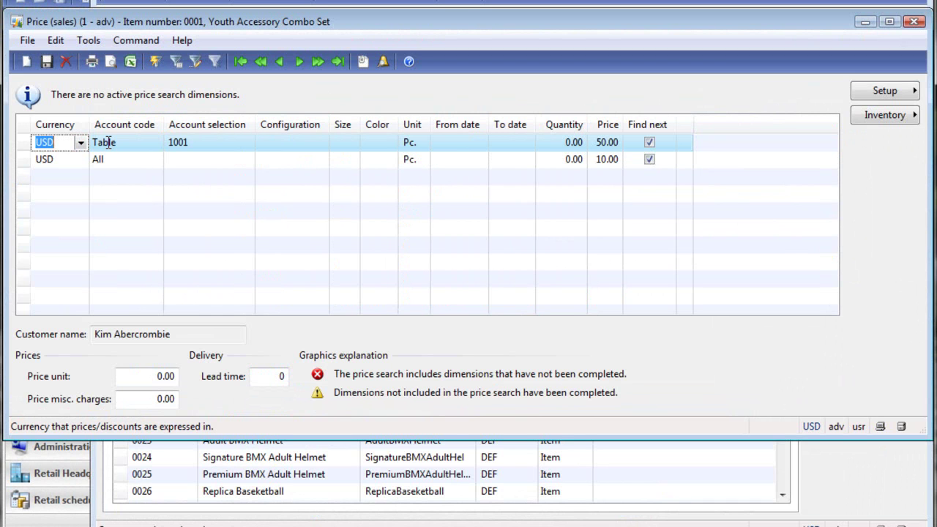
Add a new sales price line with Account code All and price 9.00
key(ctrl+n)
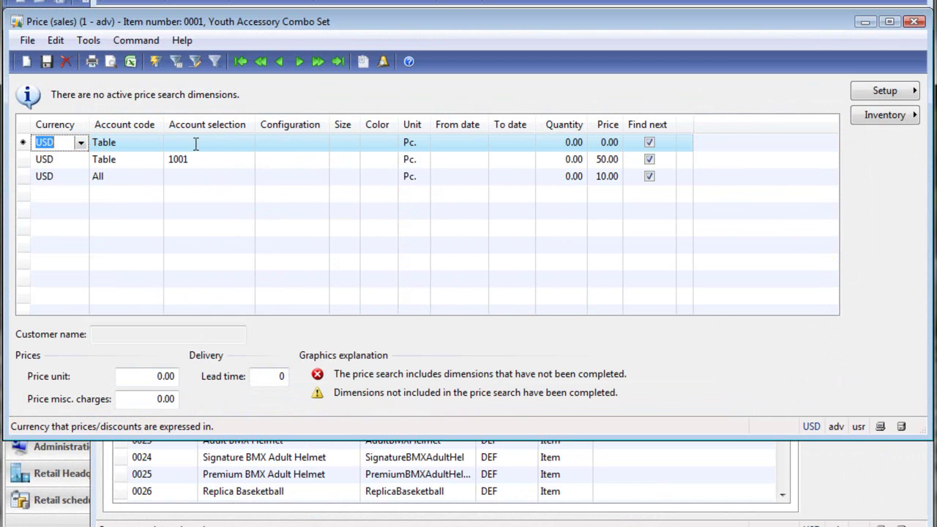
click(151, 142)
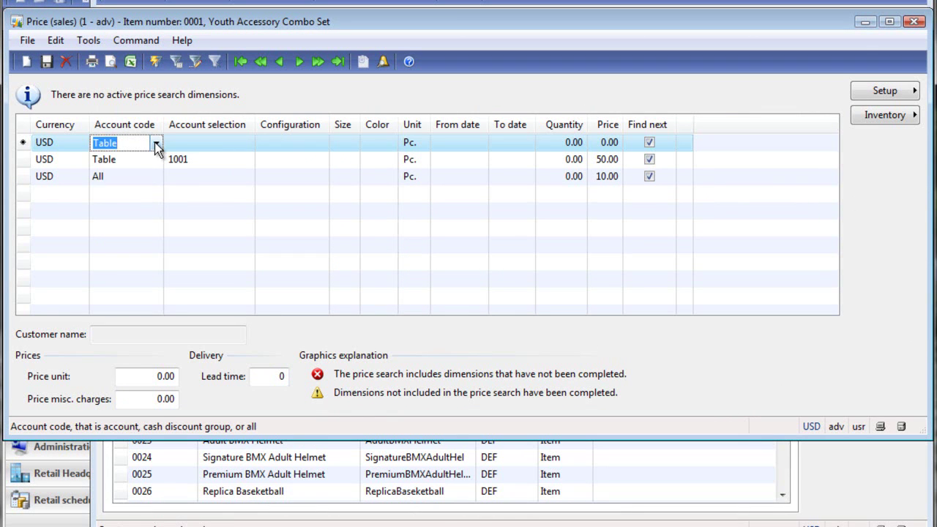
click(156, 144)
click(128, 189)
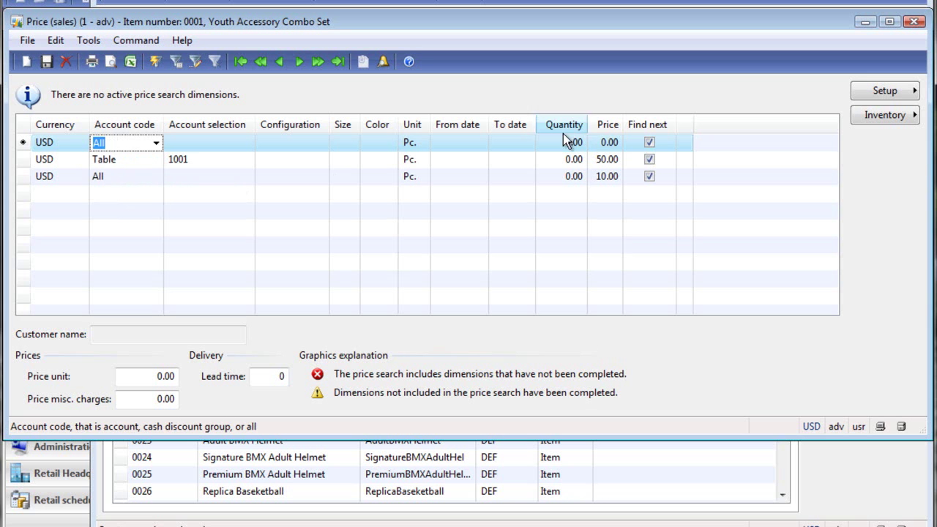
click(599, 142)
drag(599, 142, 623, 142)
text(9.00)
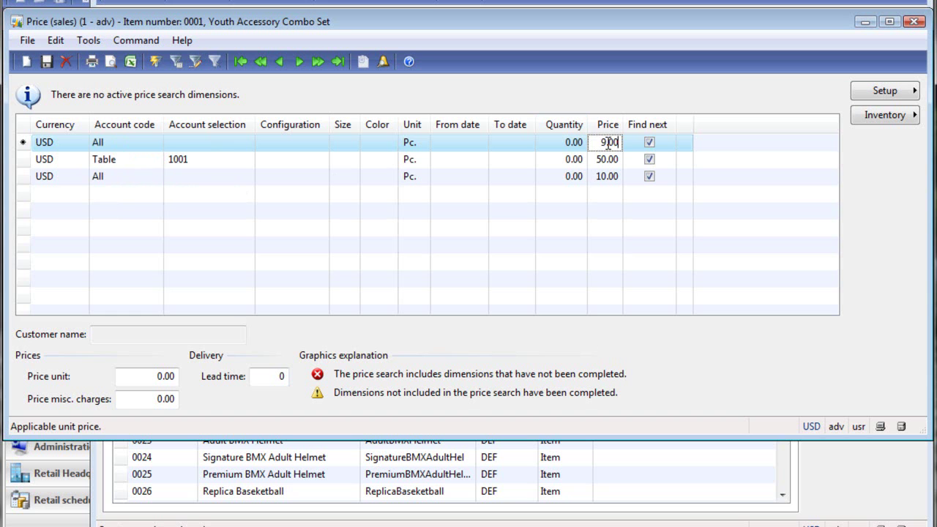
Save the 9.00 price and distribute it to group 003, store subgroup S0010 (Store 10)
click(650, 142)
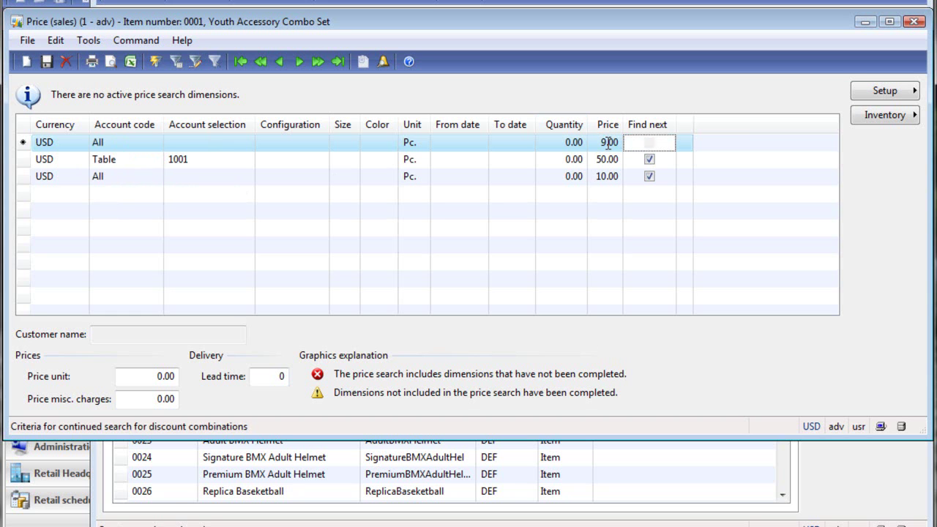
click(883, 92)
click(817, 91)
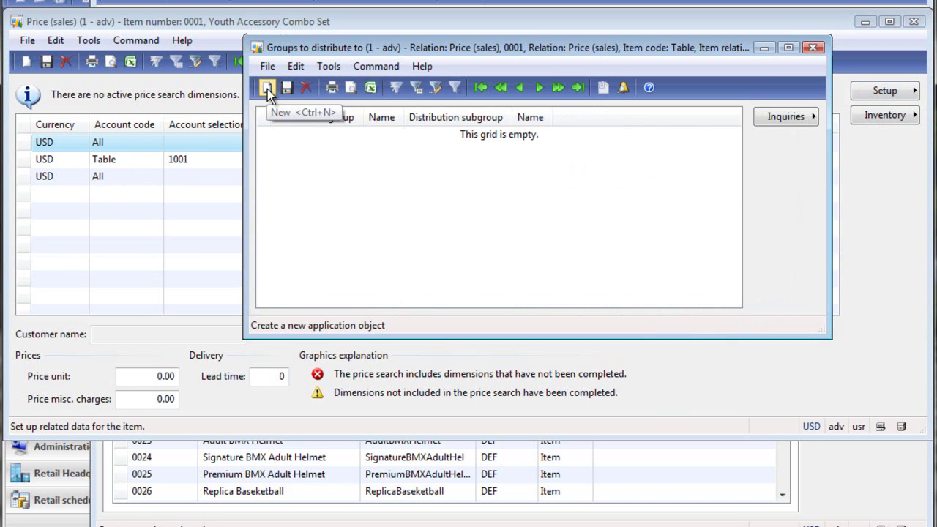
click(267, 88)
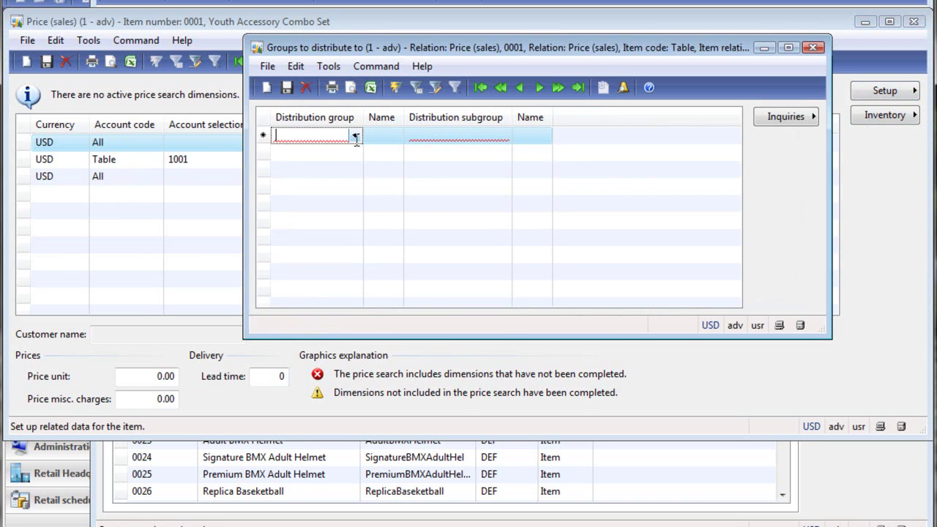
click(355, 136)
click(297, 207)
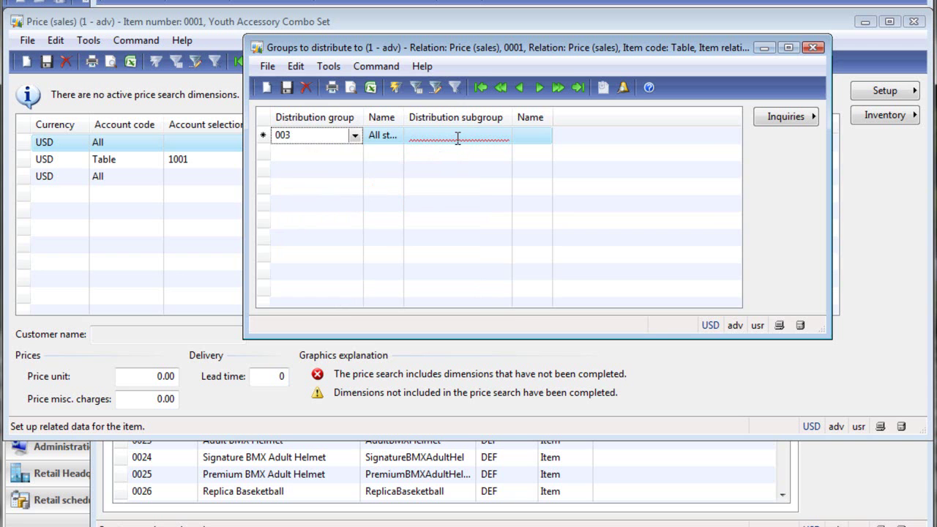
click(459, 137)
click(502, 136)
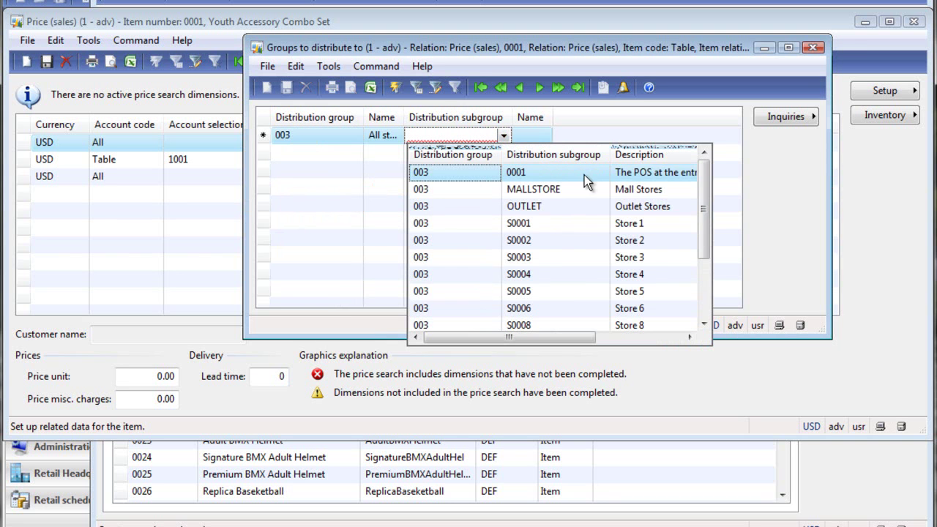
drag(705, 192, 701, 252)
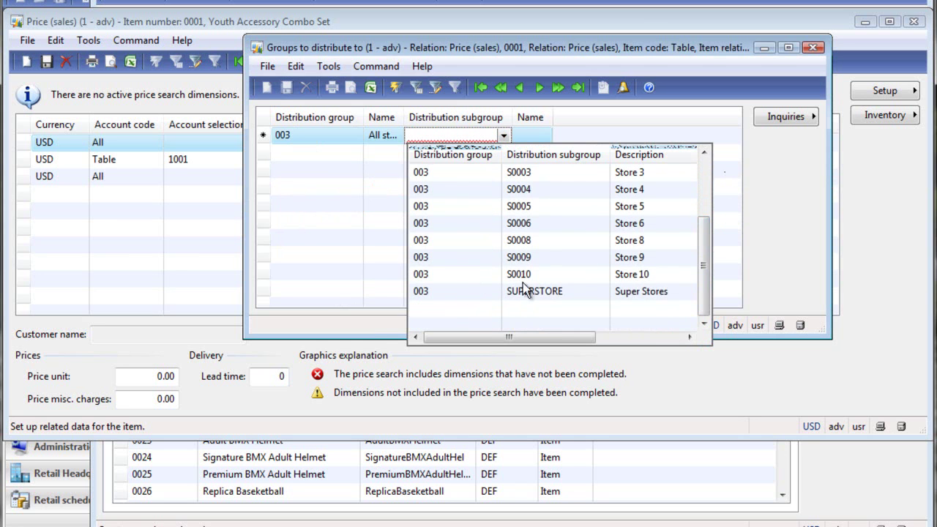
click(436, 276)
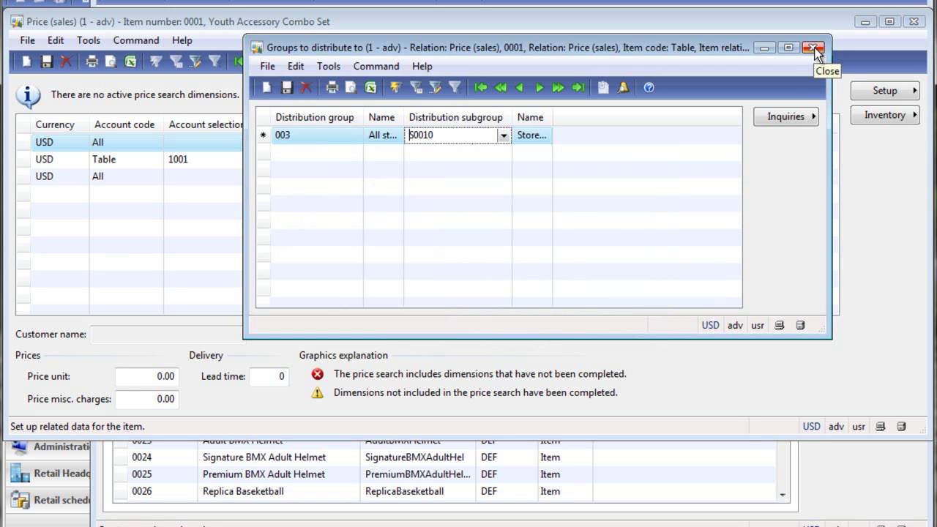
click(816, 49)
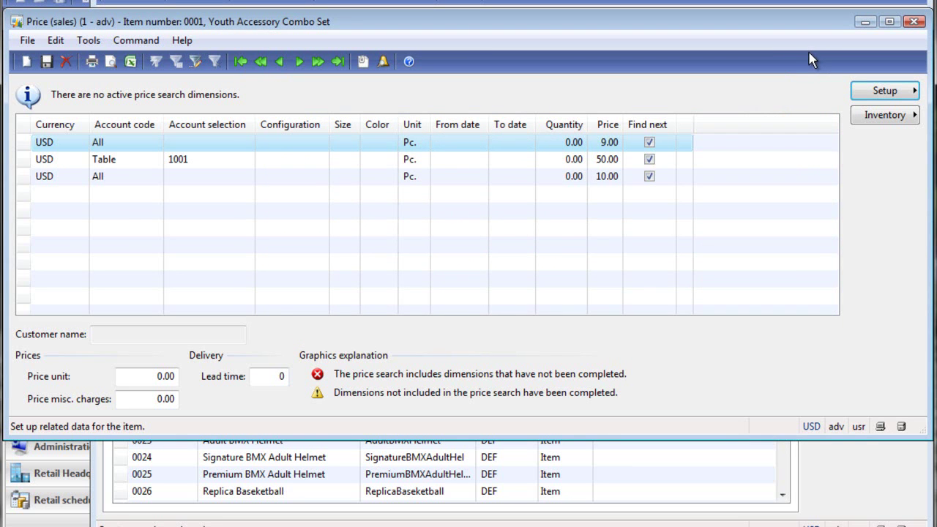
Close the item forms and go to Accounts receivable's price/discount agreement journals
click(915, 21)
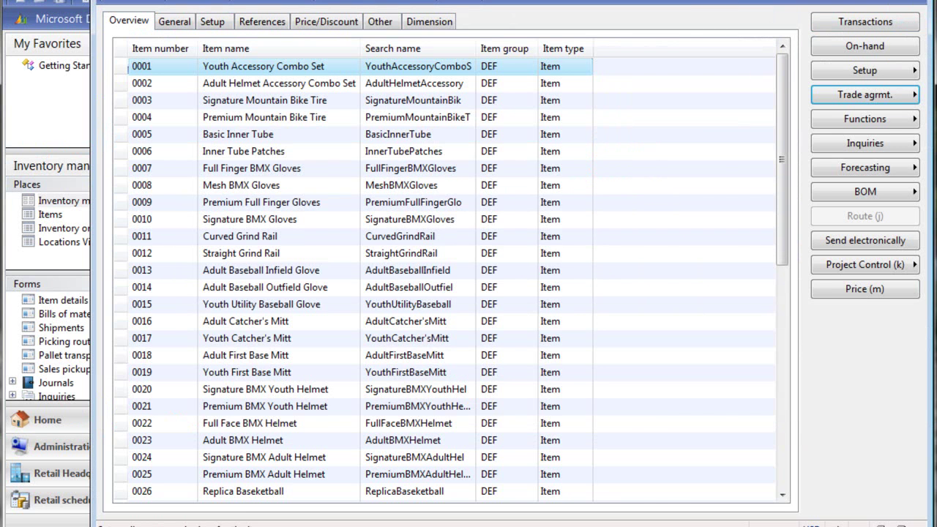
key(Escape)
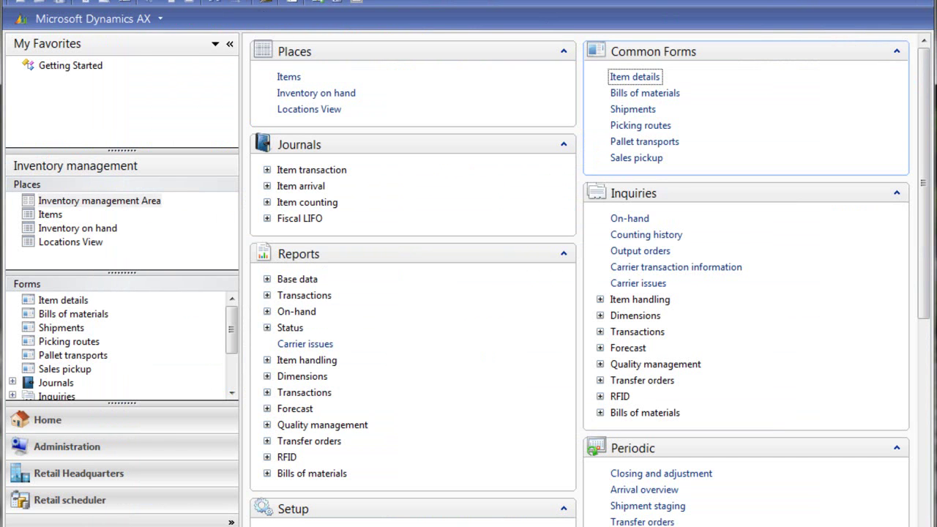
click(160, 19)
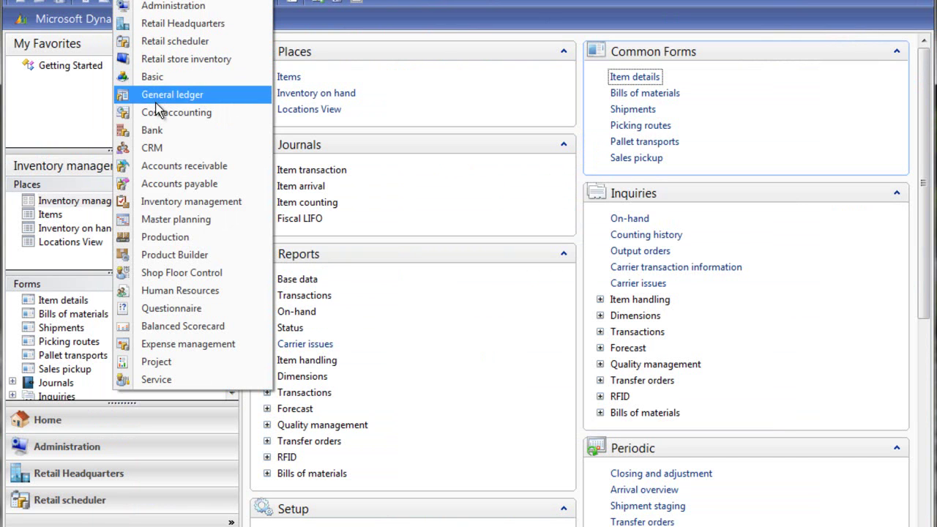
click(164, 168)
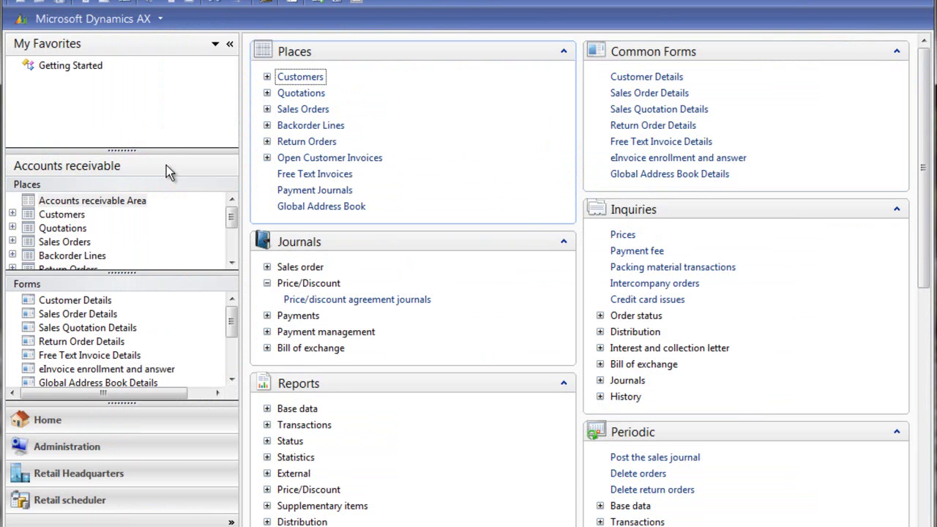
click(344, 301)
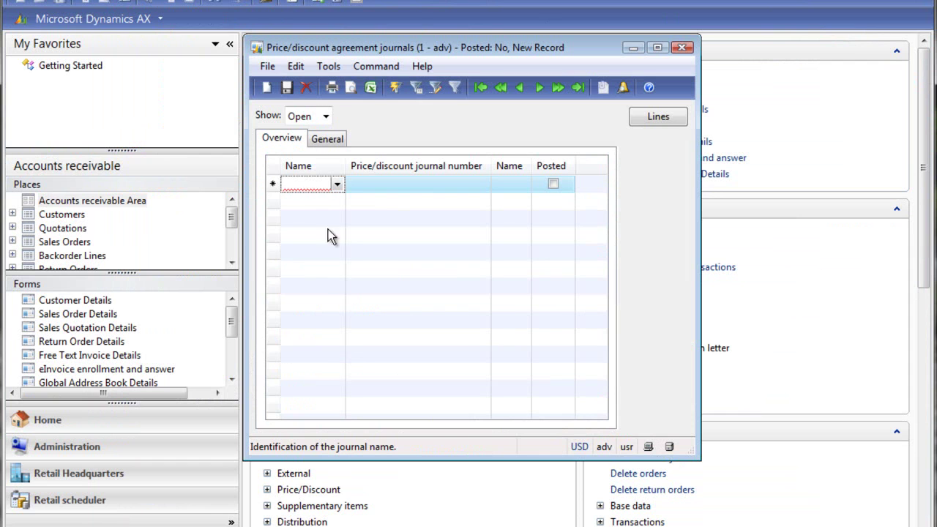
Create a journal named Price targeting distribution group 003, subgroup S0010
click(336, 184)
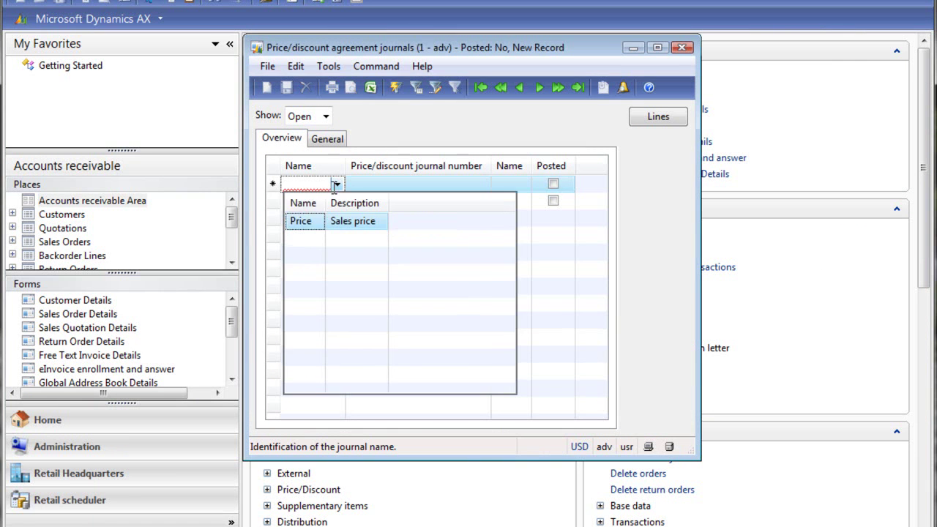
click(308, 225)
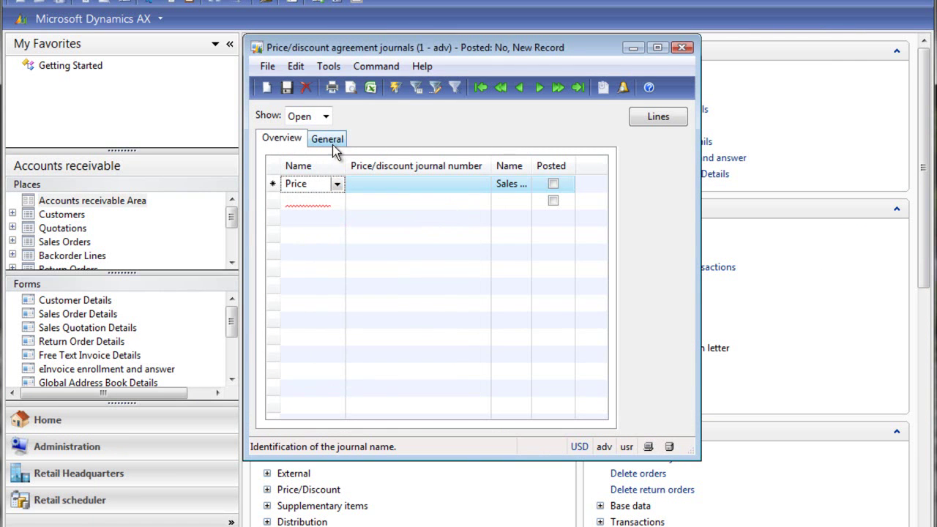
click(332, 142)
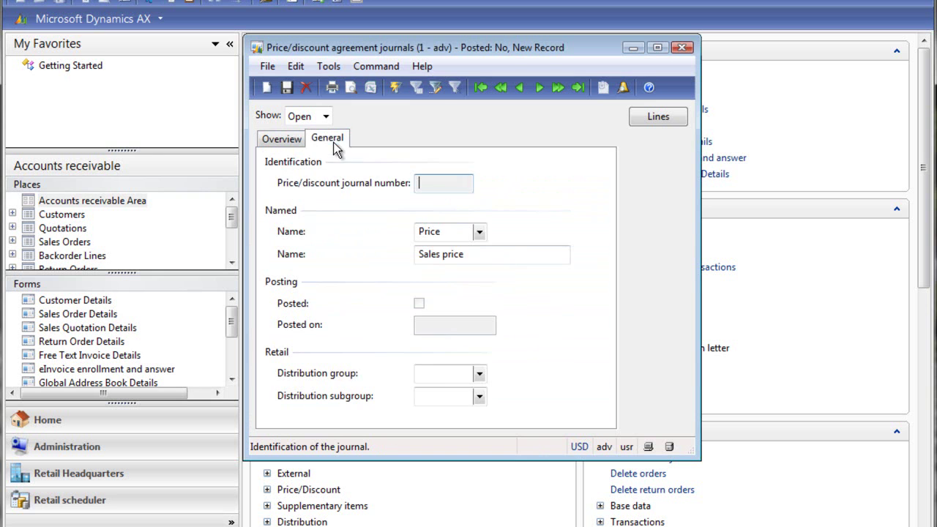
click(479, 375)
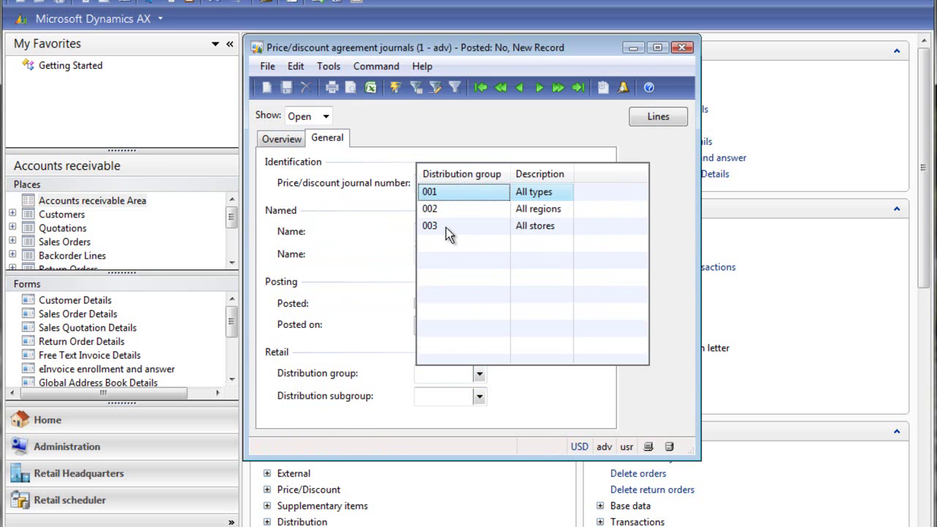
click(446, 227)
click(480, 397)
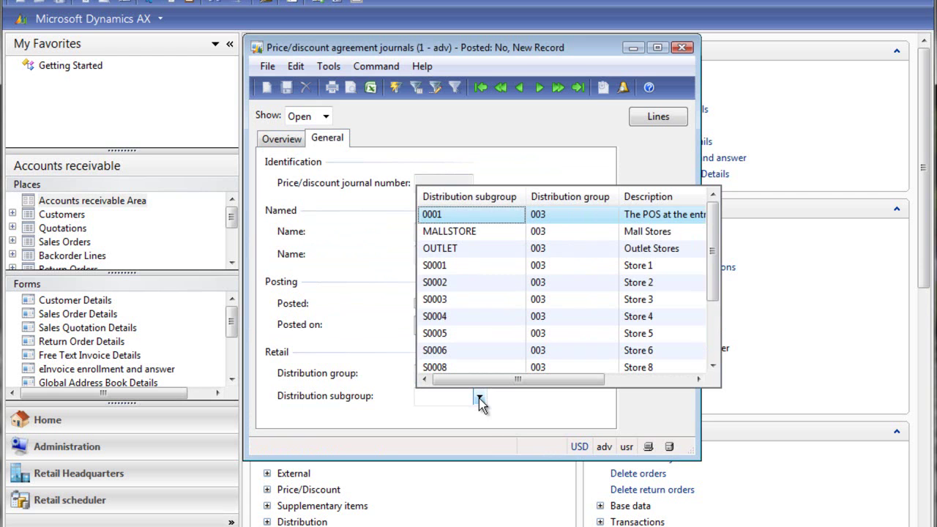
drag(711, 250, 702, 324)
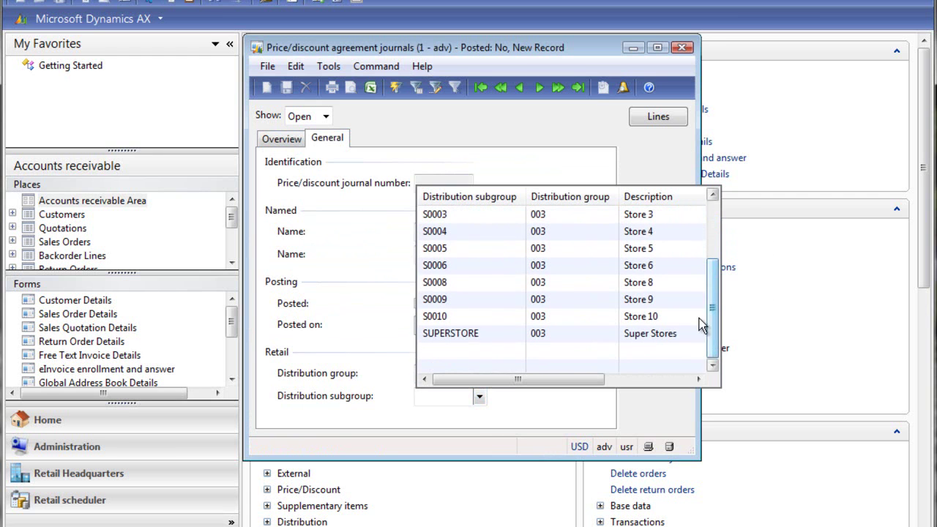
click(462, 315)
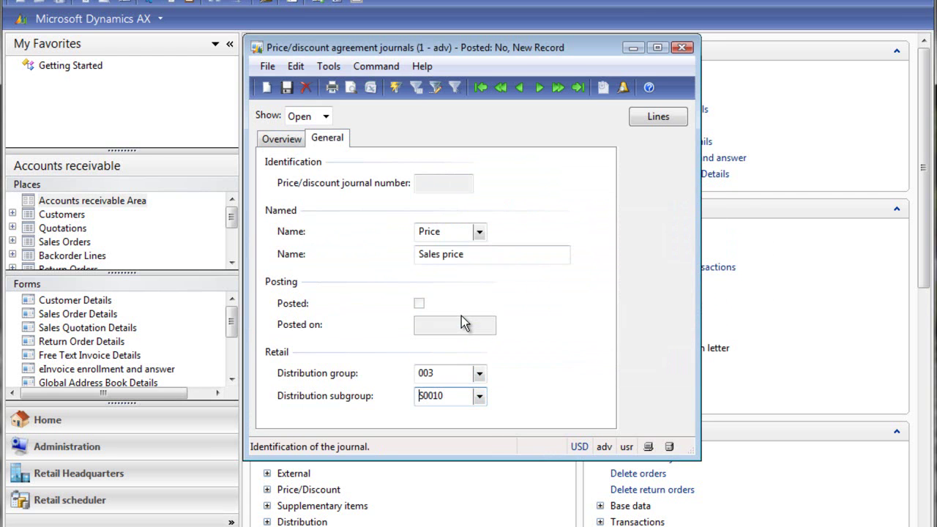
Add a Price (sales) journal line for item 0002 at 20.00 and post the journal
click(653, 123)
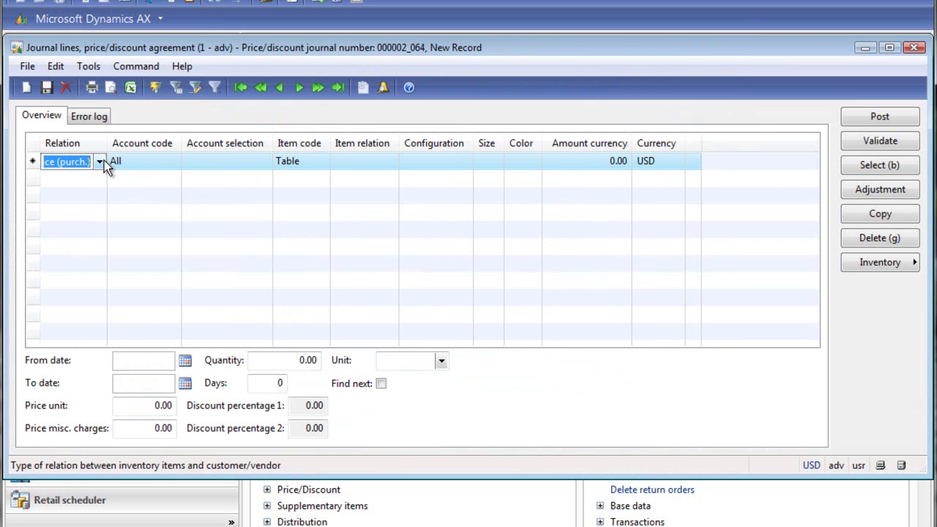
click(104, 160)
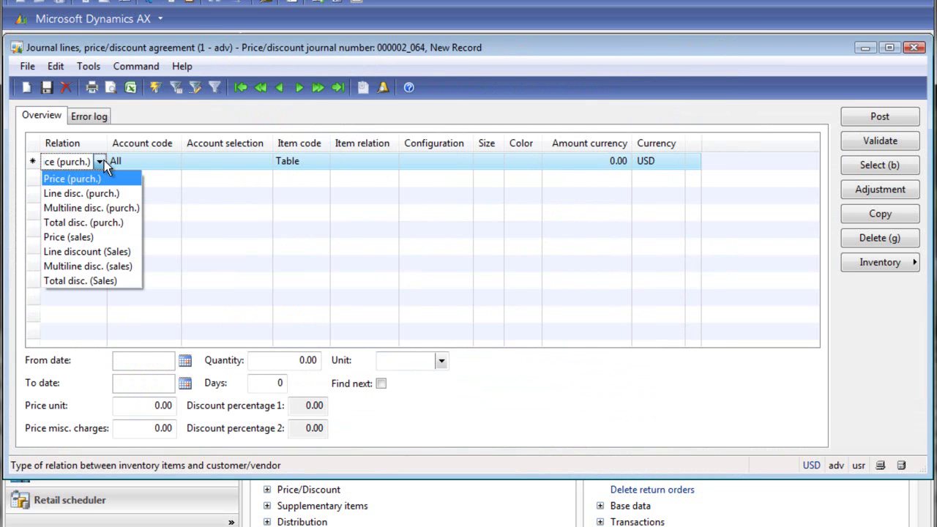
click(82, 240)
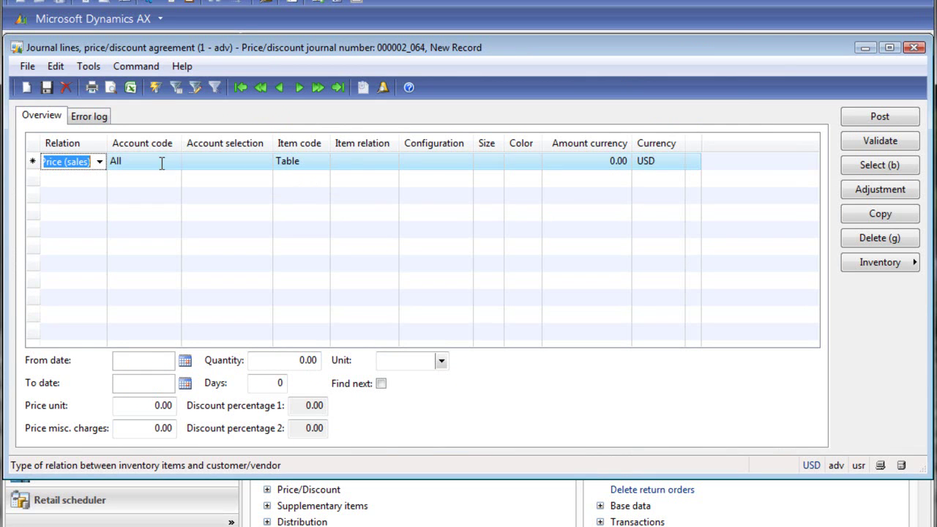
click(382, 162)
click(390, 161)
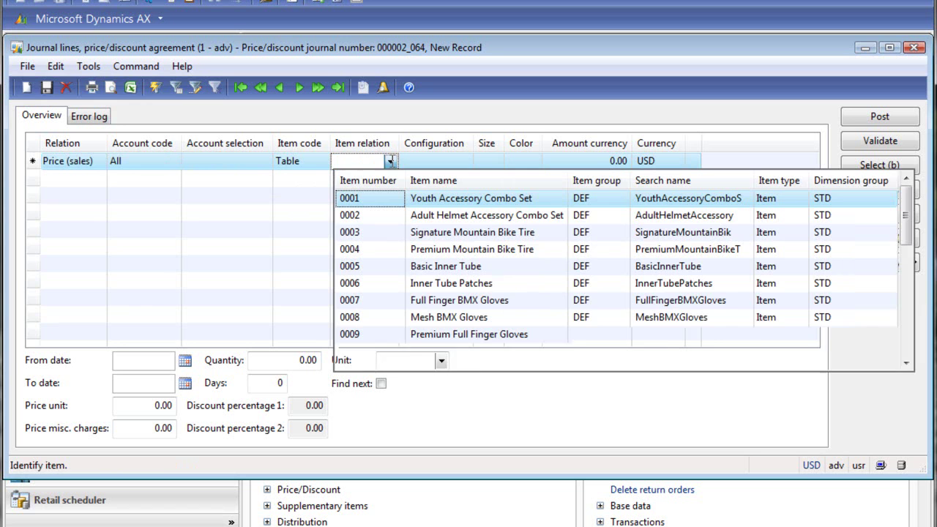
click(360, 216)
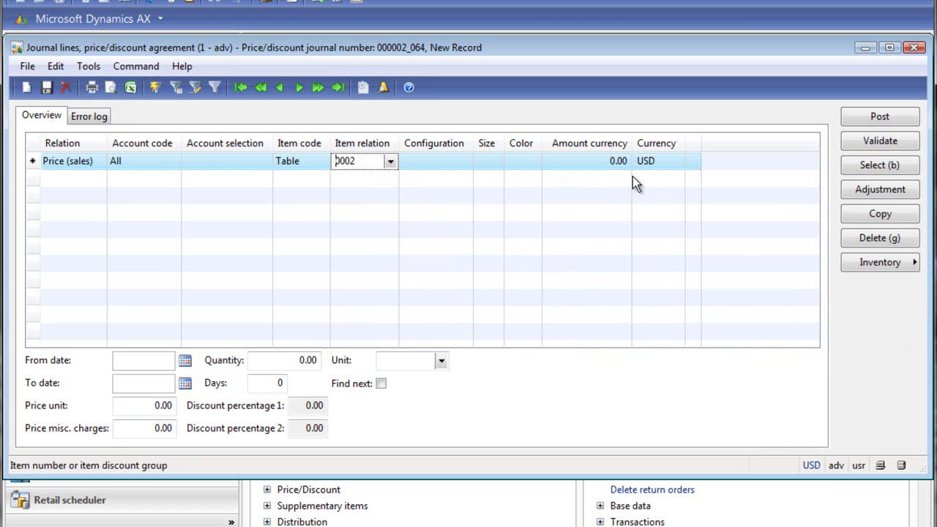
click(599, 161)
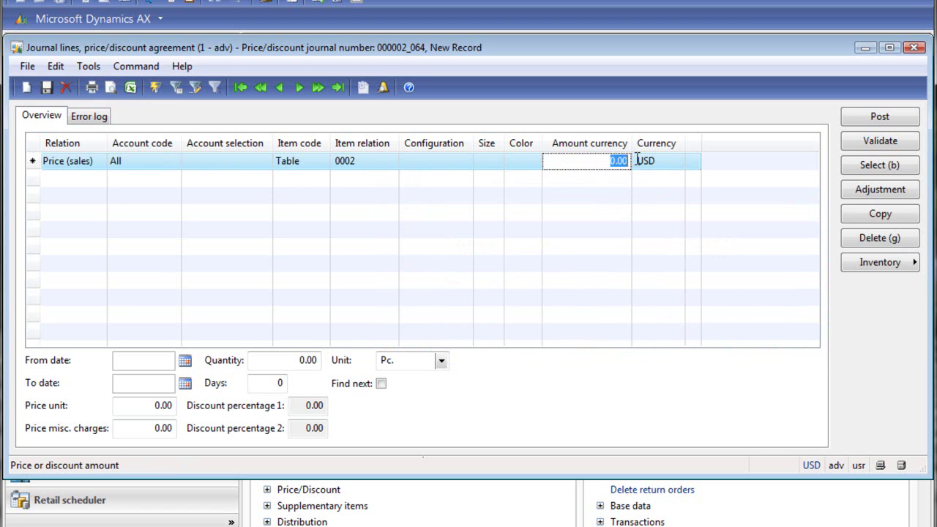
text(20.00)
click(887, 119)
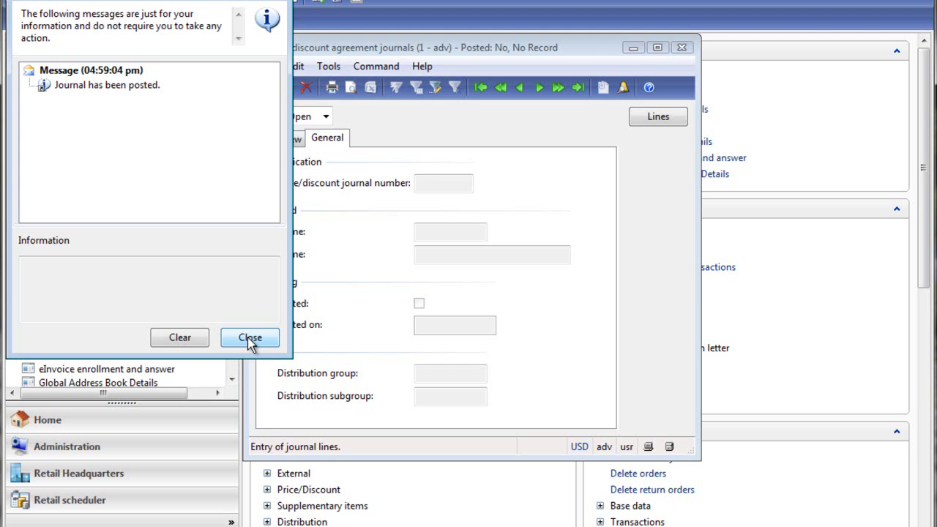
click(250, 338)
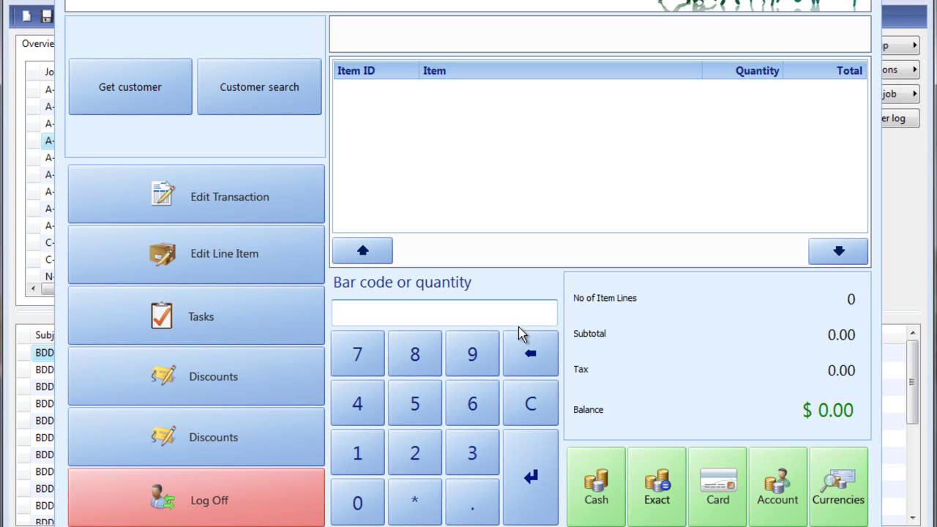
Ring up item 0001 at 9.00 in POS and tender the exact balance
text(0001)
key(Return)
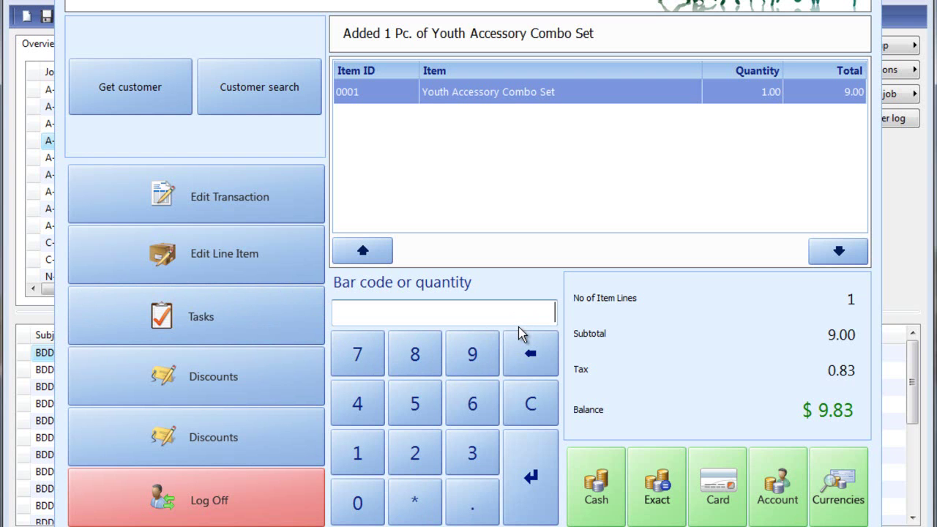
click(668, 497)
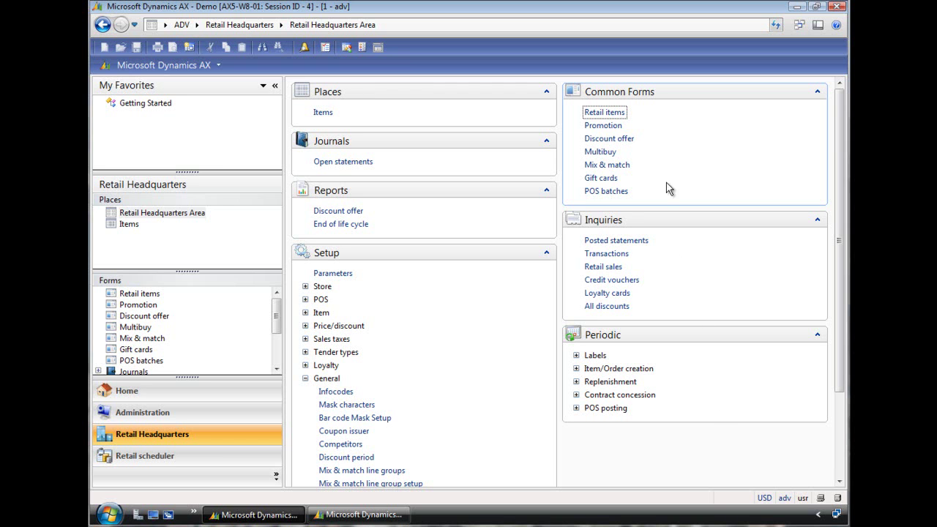
Create a new discount offer with the description 'Shoes'
click(618, 144)
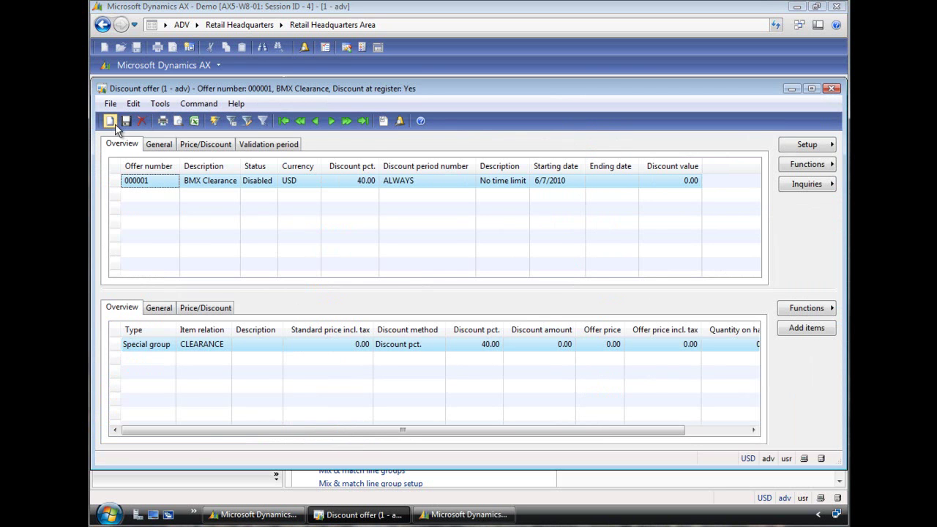
click(111, 121)
click(212, 180)
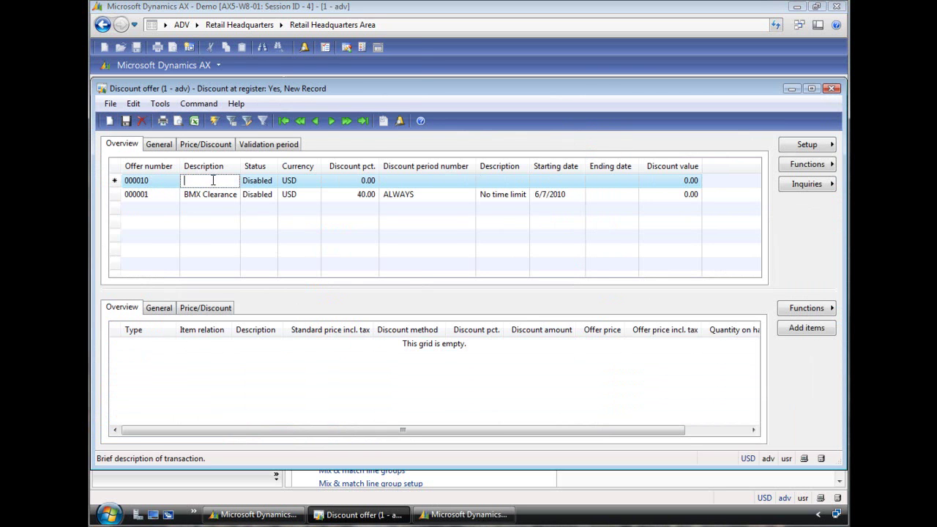
text(Shoes)
click(165, 145)
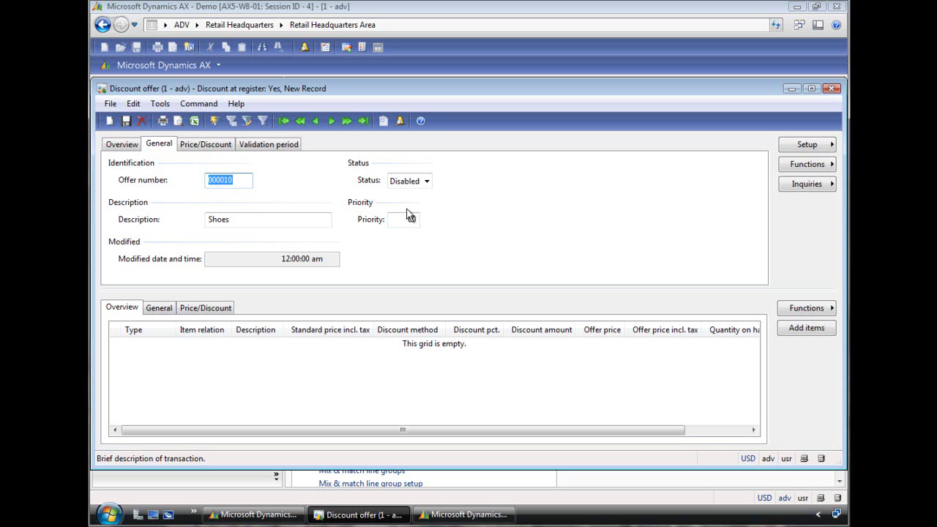
Inspect the Happy hour discount period's general settings and Thursday times
click(269, 144)
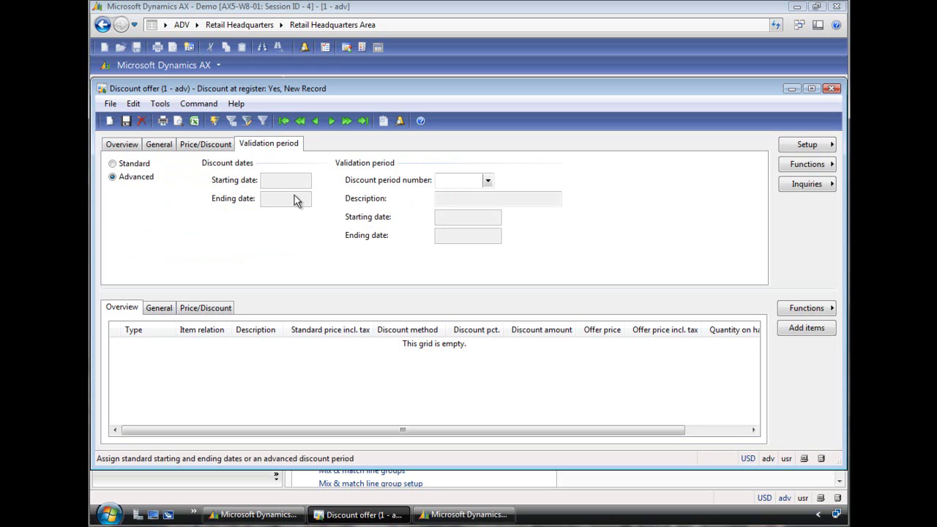
click(468, 182)
right_click(470, 183)
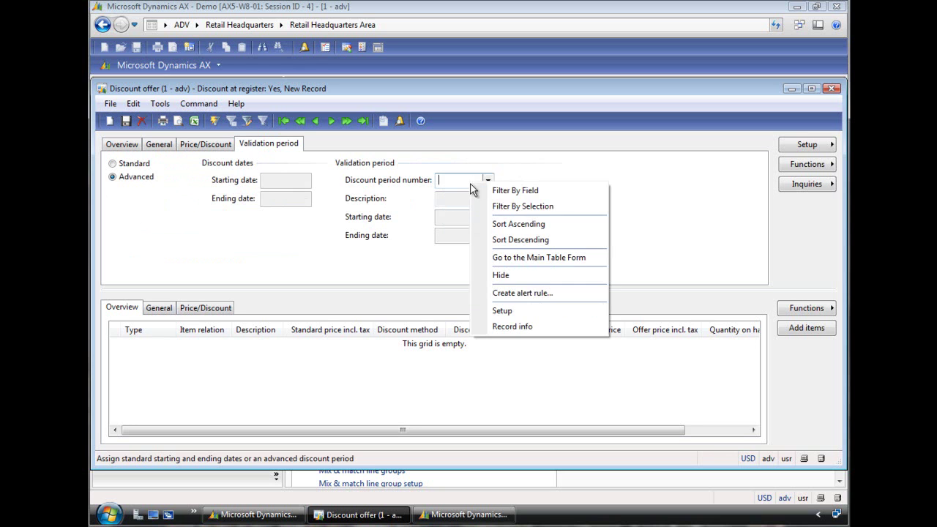
click(499, 255)
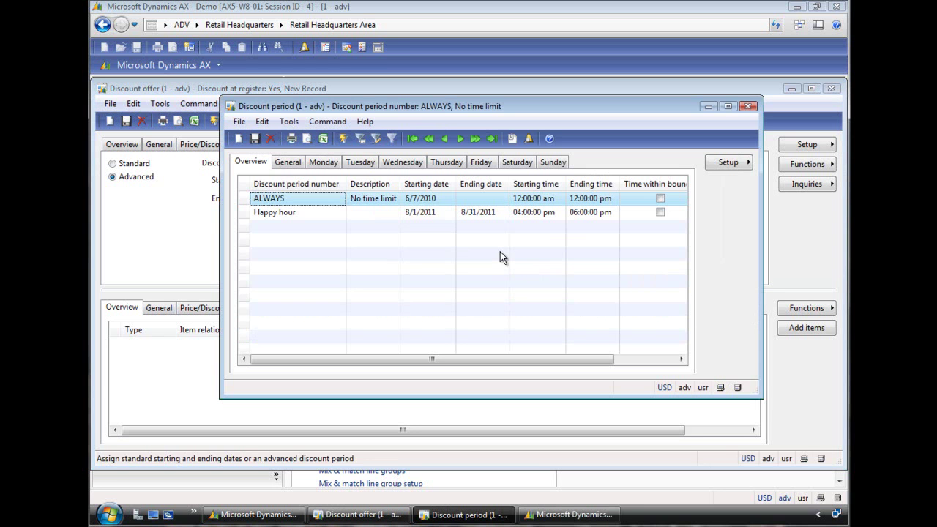
click(293, 214)
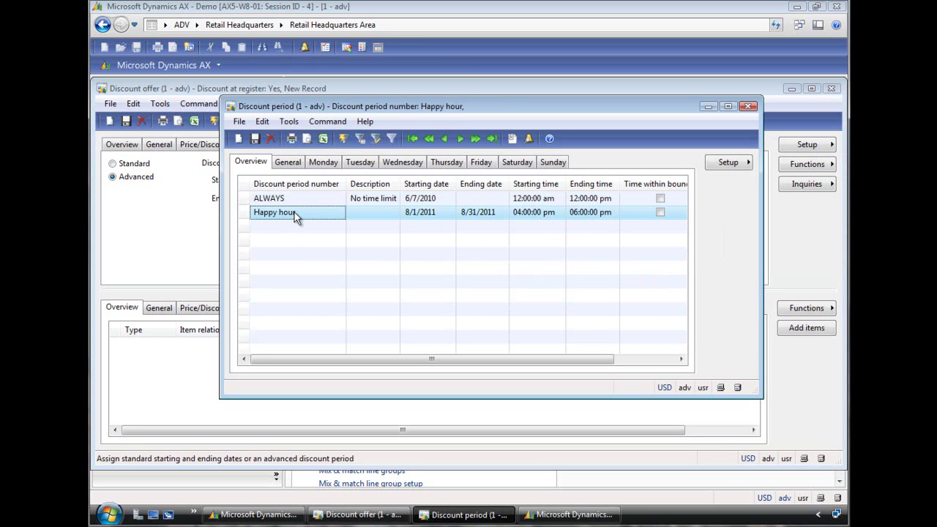
click(290, 165)
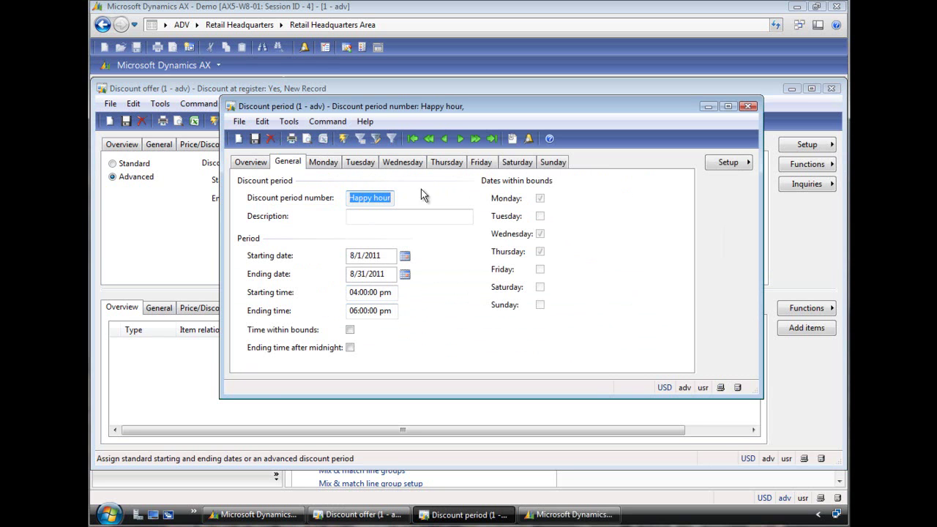
click(446, 165)
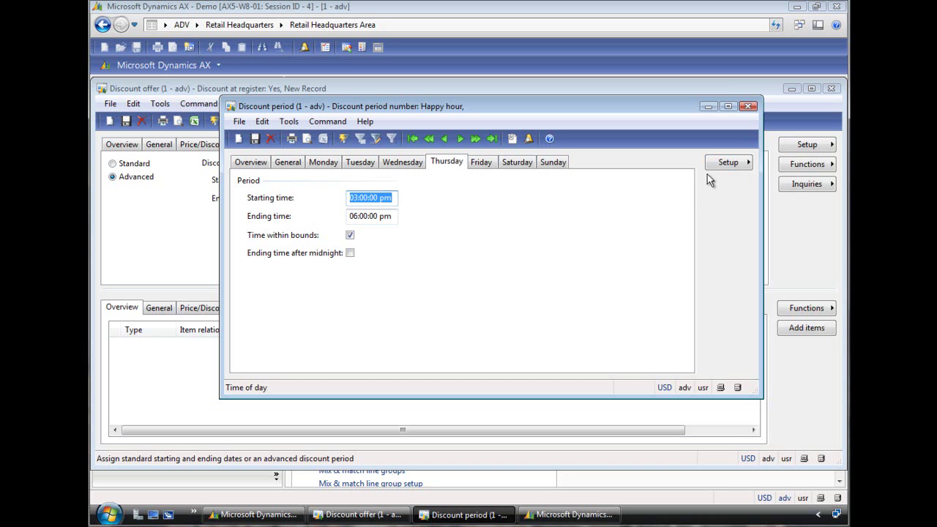
click(749, 107)
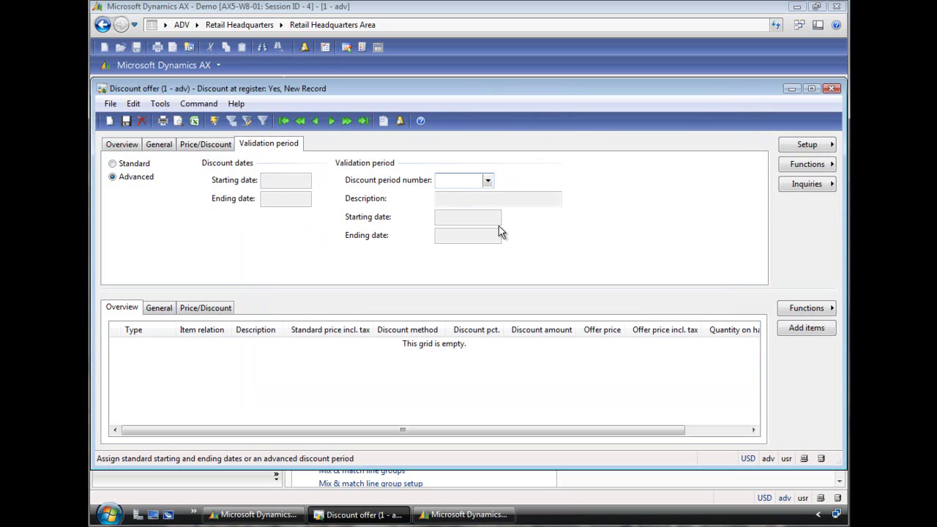
Save the Shoes offer and add a Retail group line for MS100 at 10% off
click(235, 368)
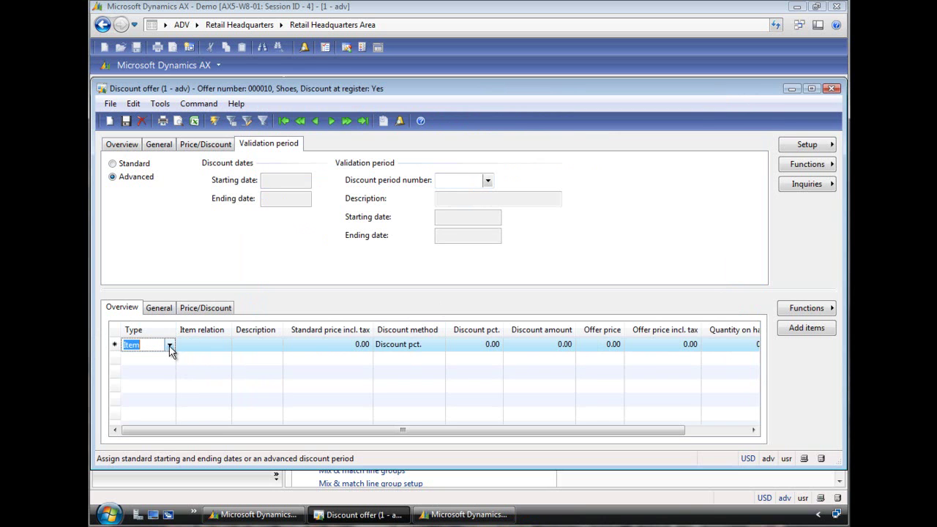
click(170, 347)
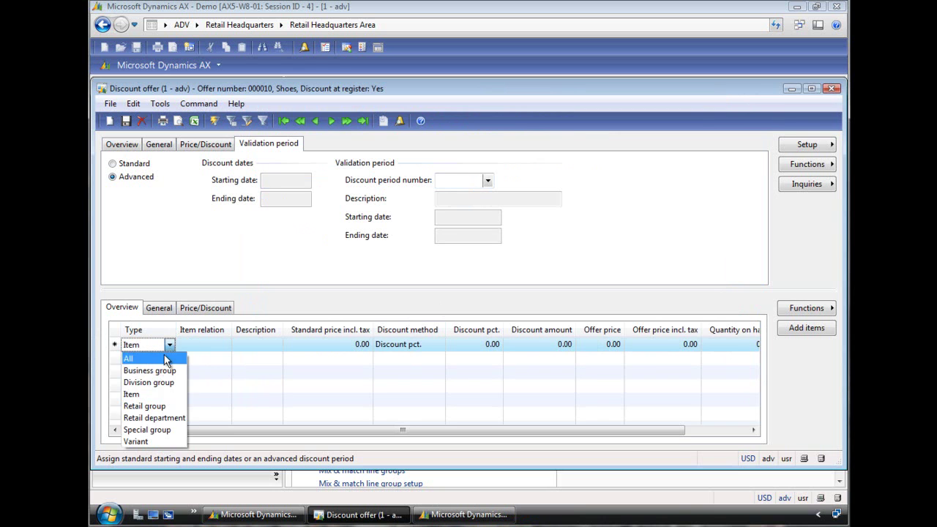
click(153, 407)
click(216, 344)
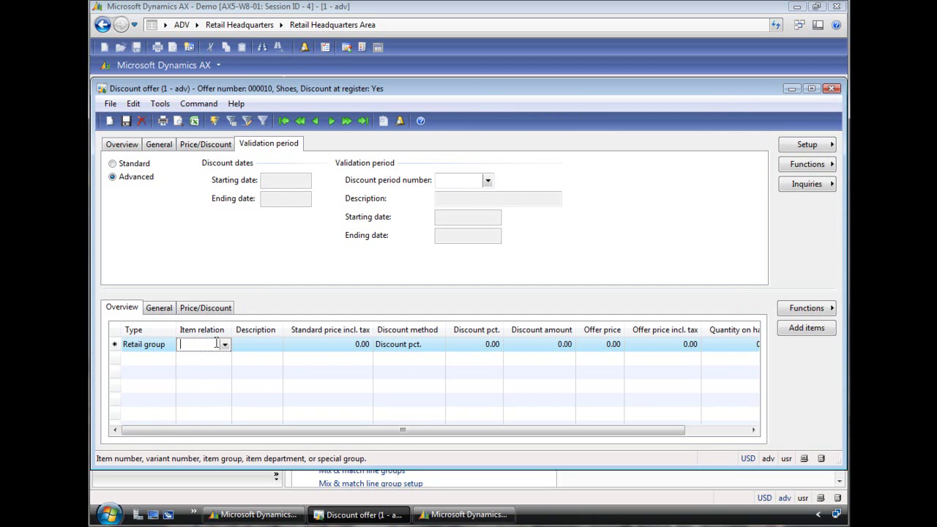
text(MS100)
key(Tab)
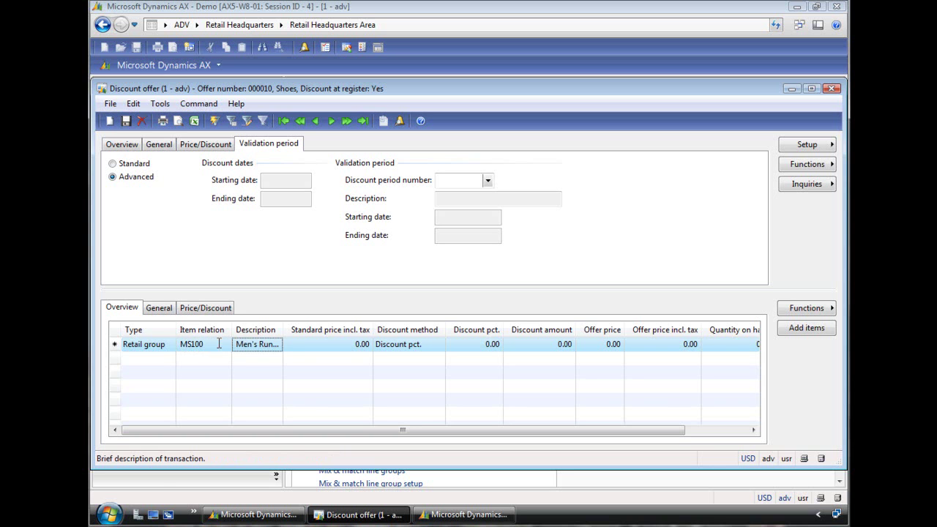
click(479, 344)
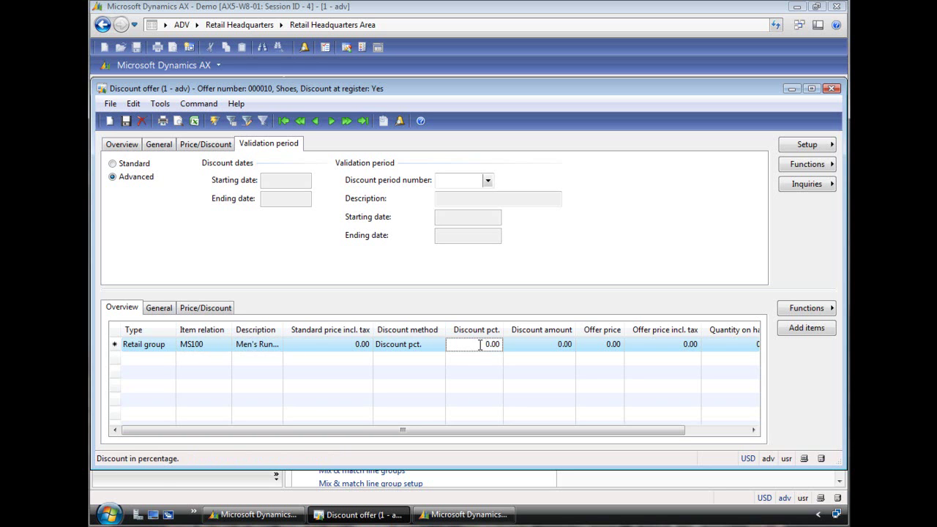
drag(480, 345, 499, 348)
key(BackSpace)
key(ctrl+n)
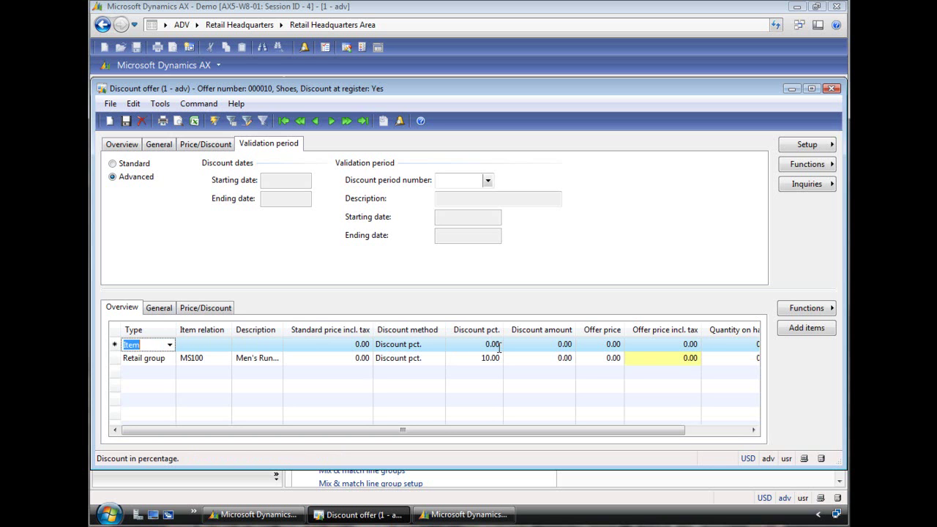
Add a second Retail group line for WS100 at 15% off
click(169, 344)
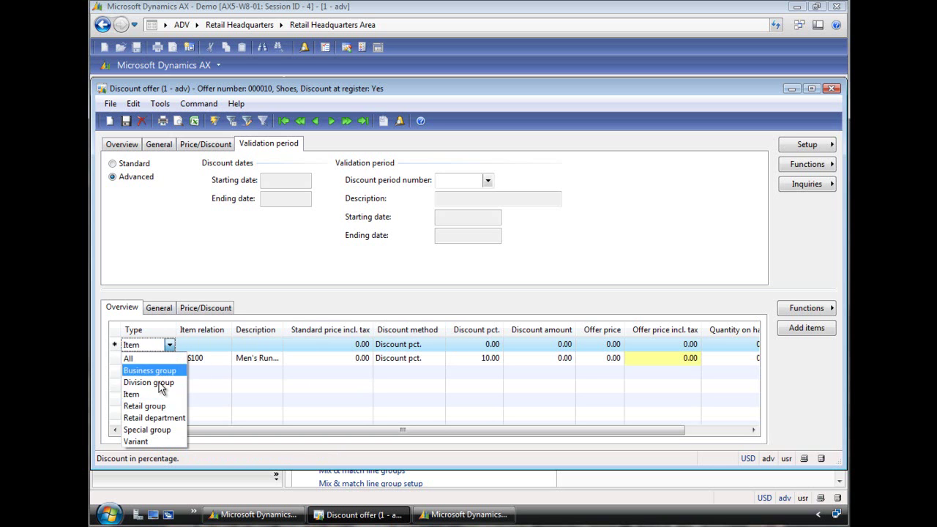
click(158, 407)
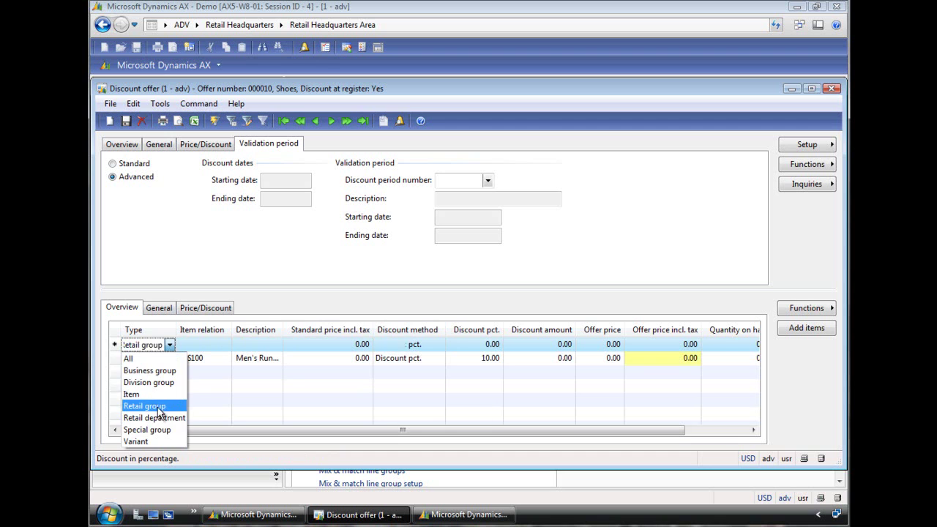
click(203, 346)
text(WS100)
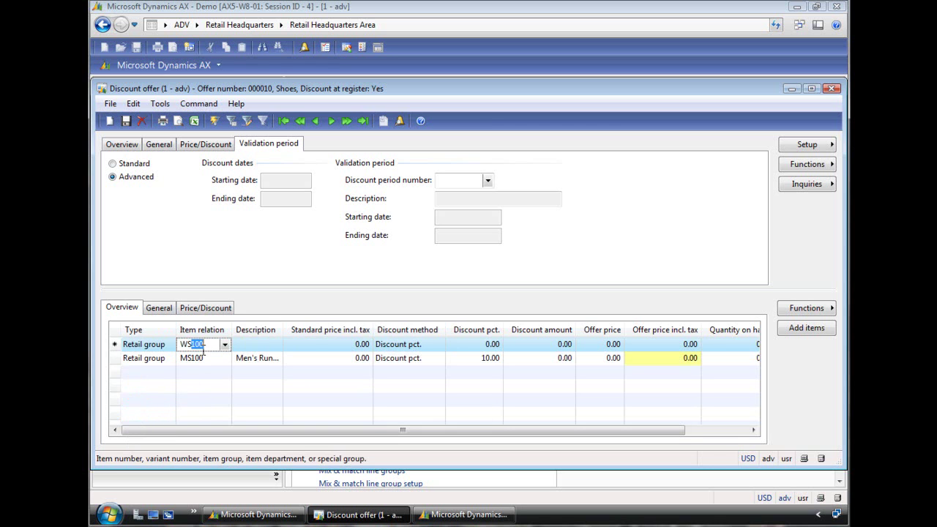
key(Tab)
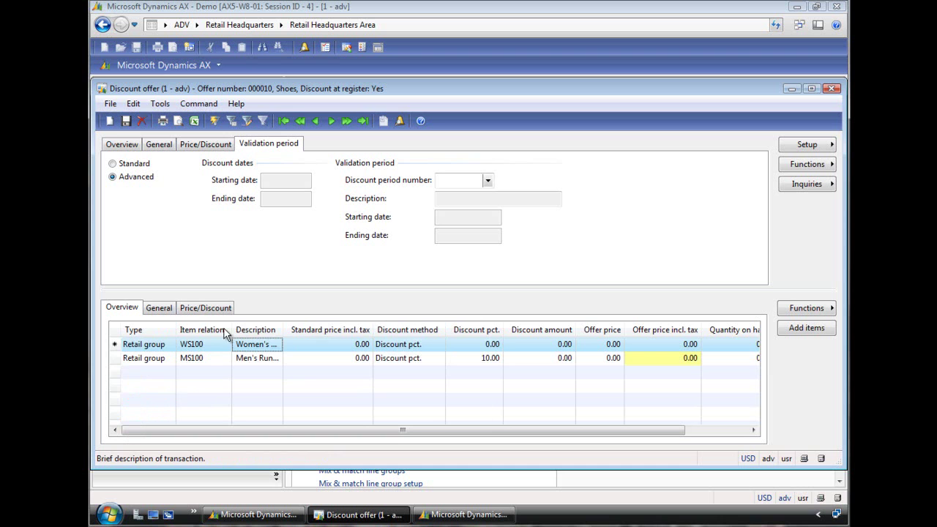
click(486, 344)
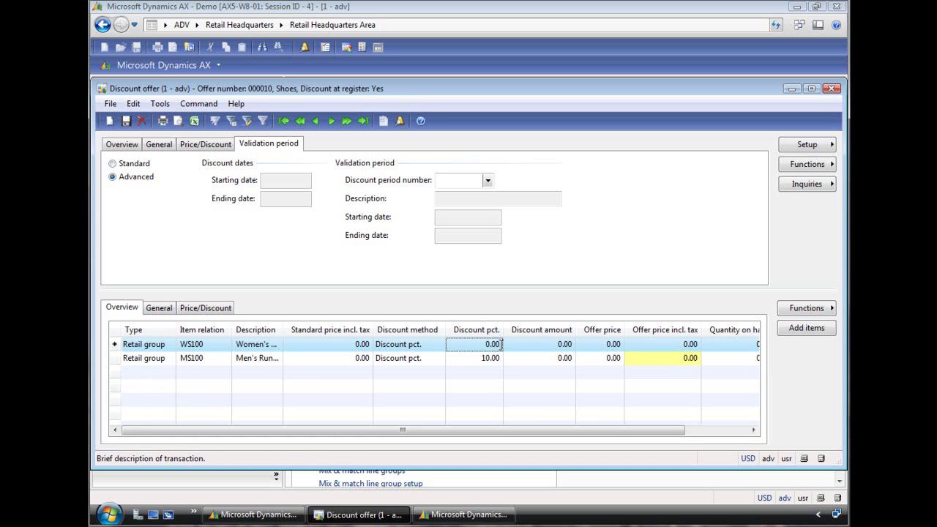
text(15)
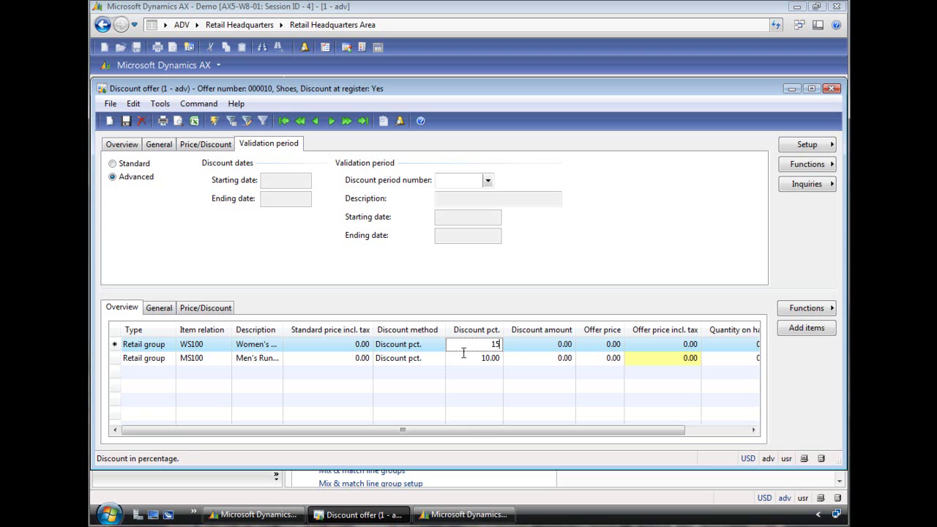
key(Tab)
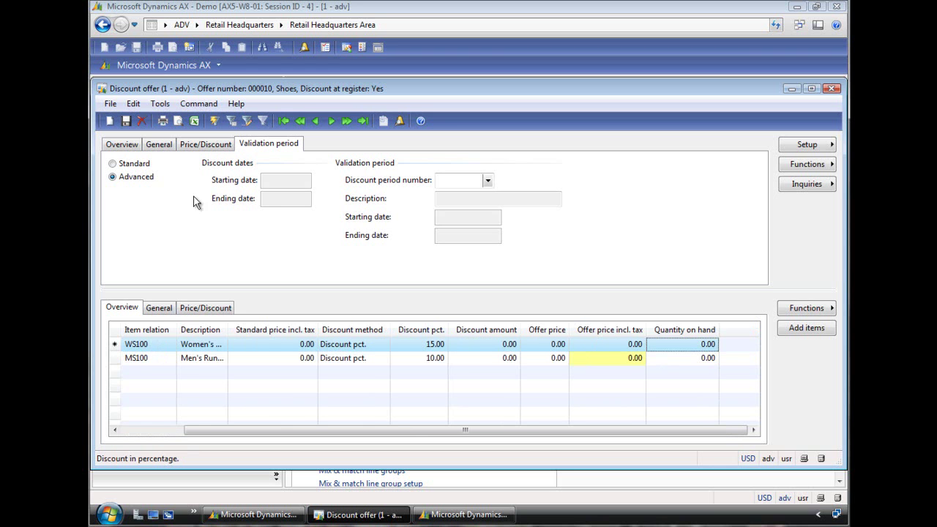
Set the status of Shoes offer 000010 to Enabled
click(135, 151)
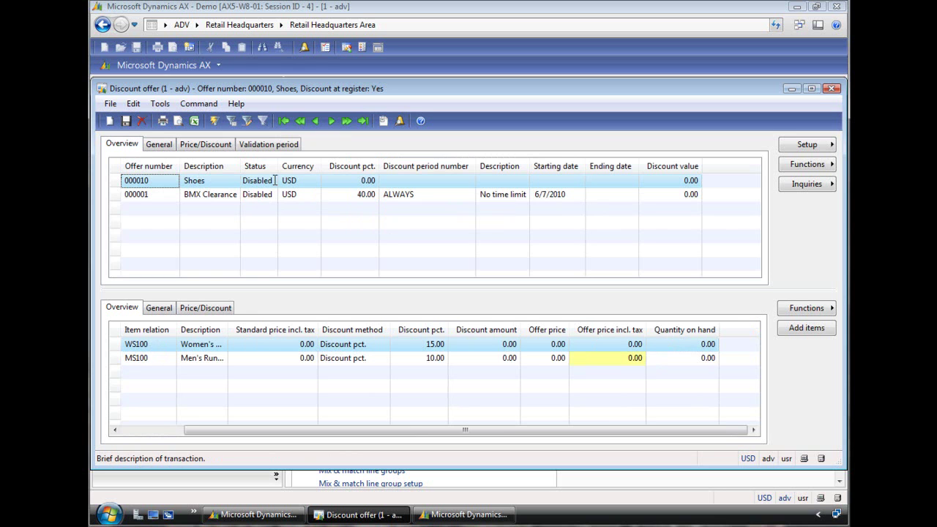
click(275, 181)
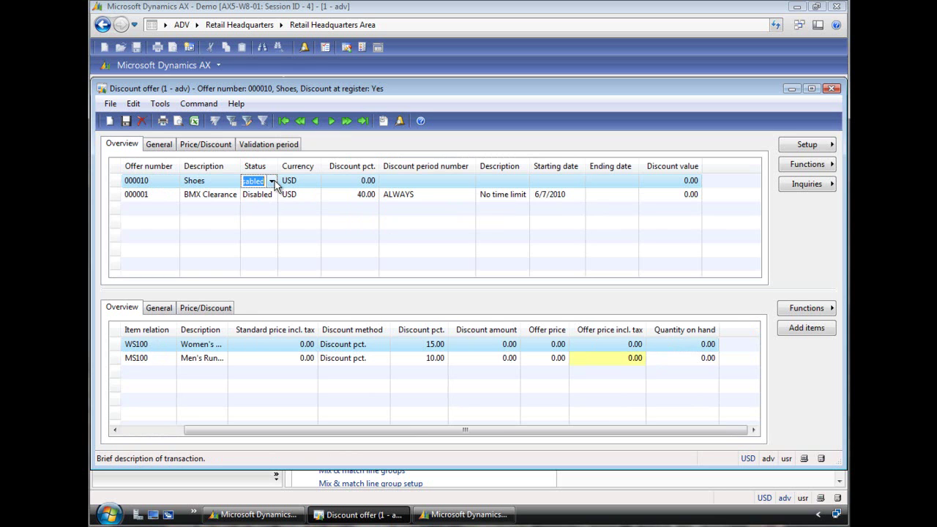
click(273, 181)
click(810, 145)
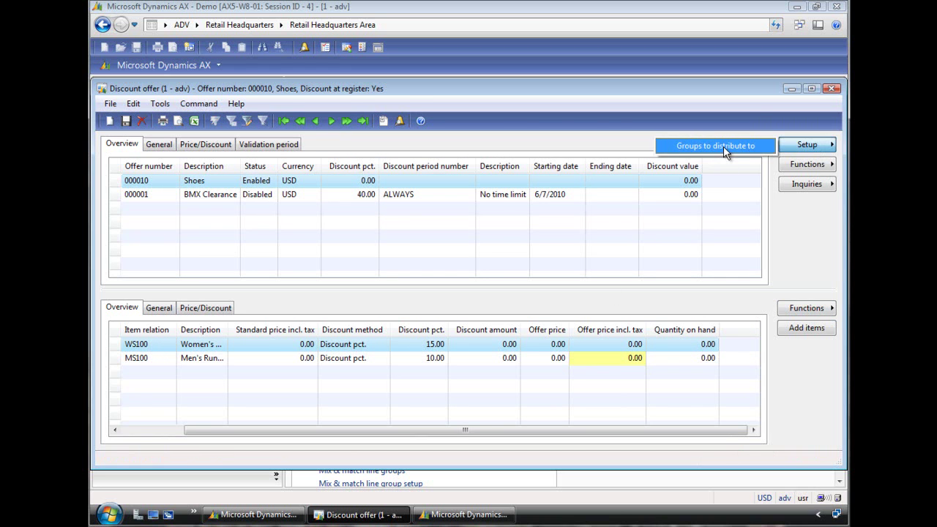
Add a distribution row for the Shoes offer: group 003 All stores, subgroup S0010 Store 10
click(723, 145)
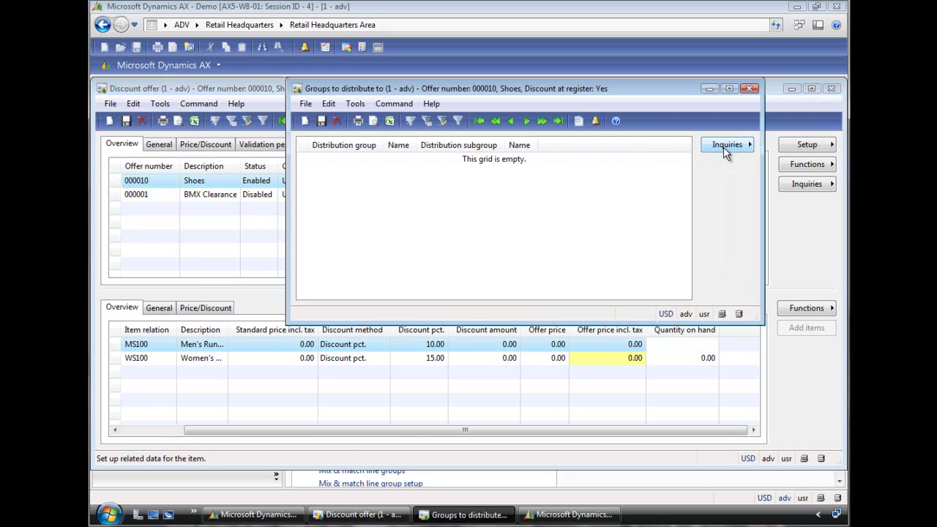
click(306, 122)
click(376, 160)
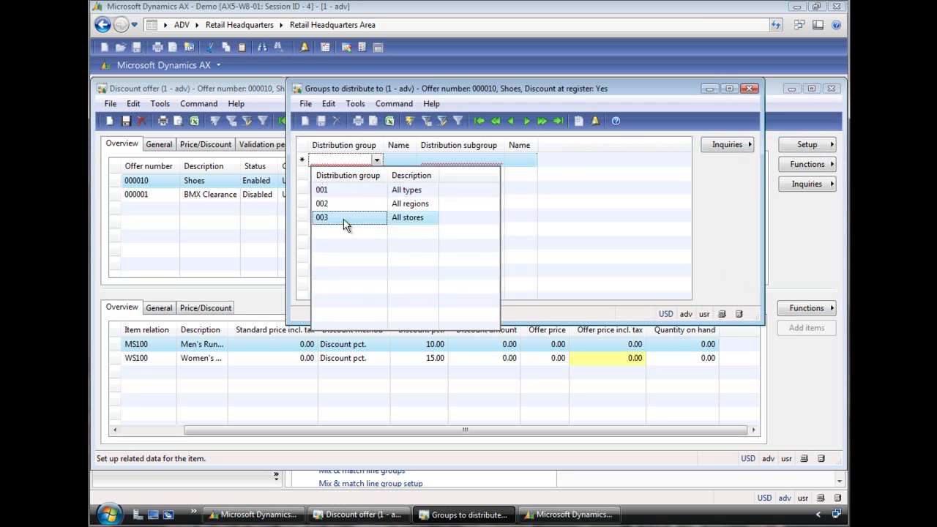
click(345, 218)
click(461, 160)
click(498, 159)
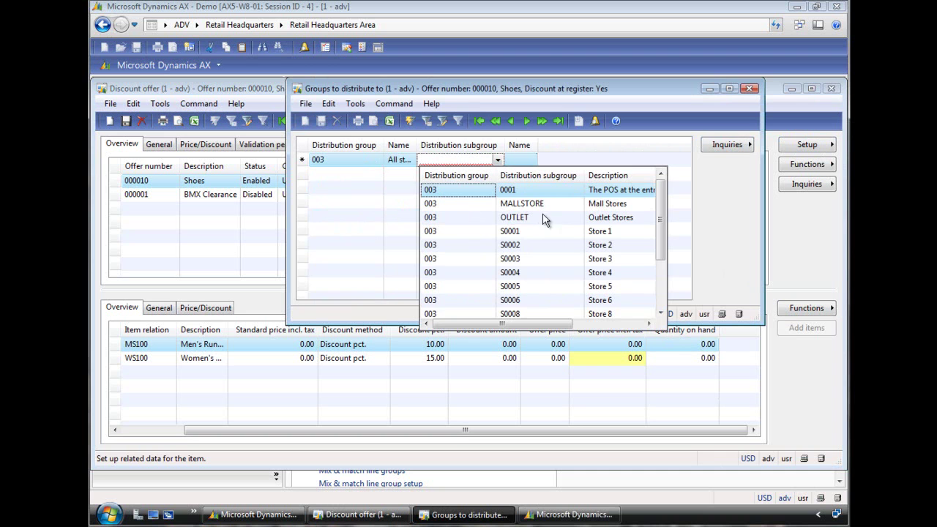
drag(660, 218, 662, 267)
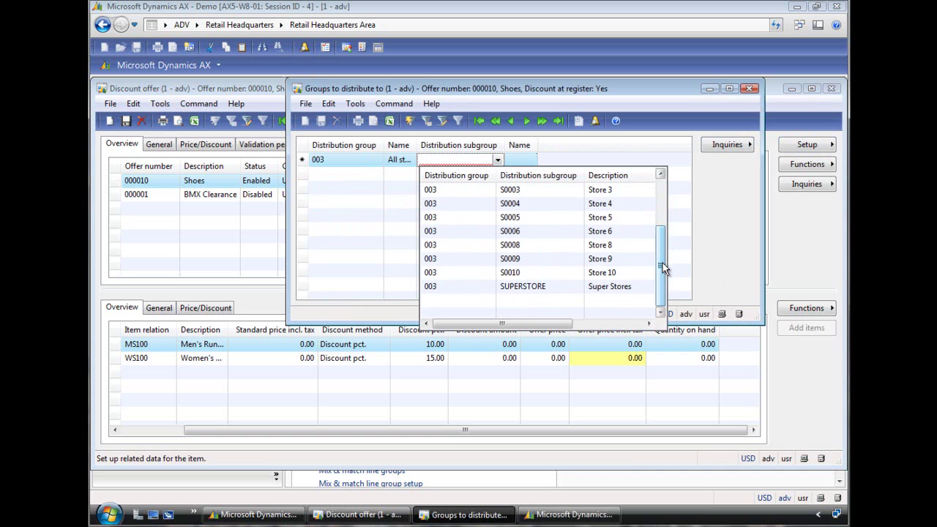
click(502, 273)
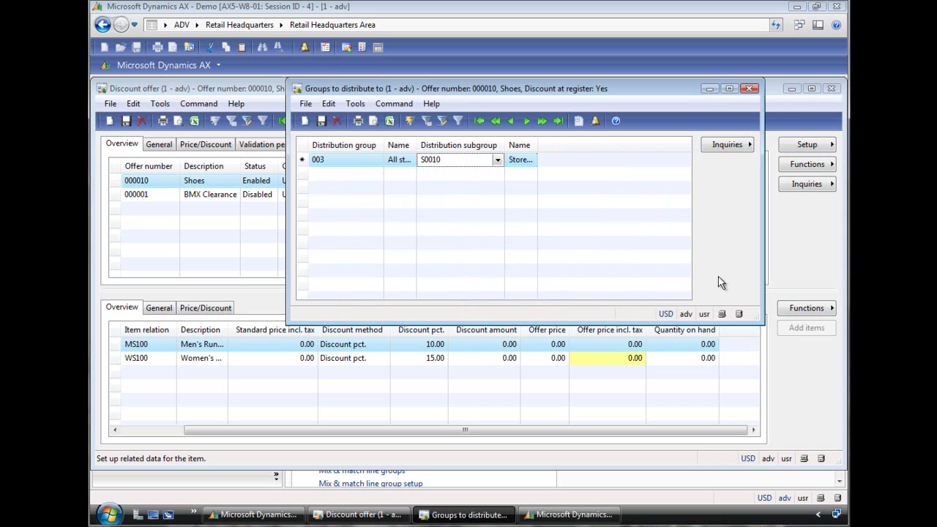
click(750, 88)
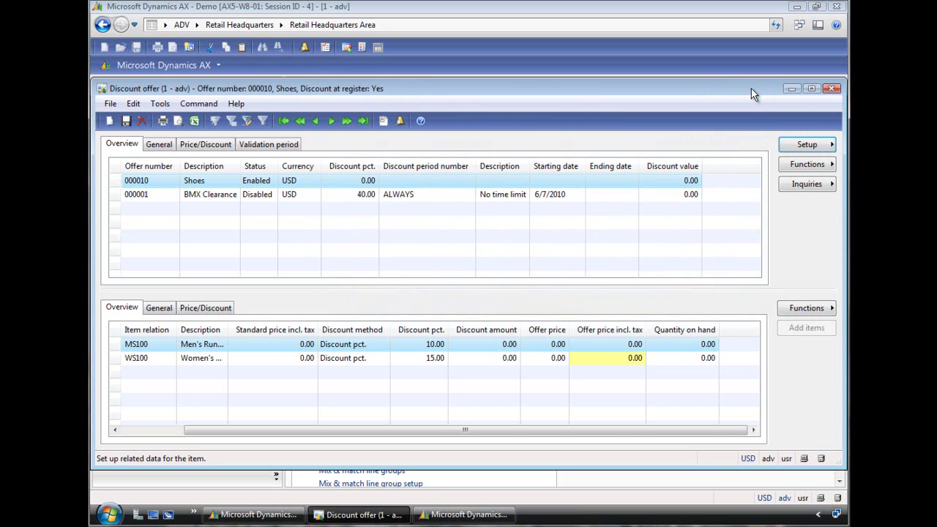
Create mix and match group 000009 with the description 'Skateboards'
click(832, 88)
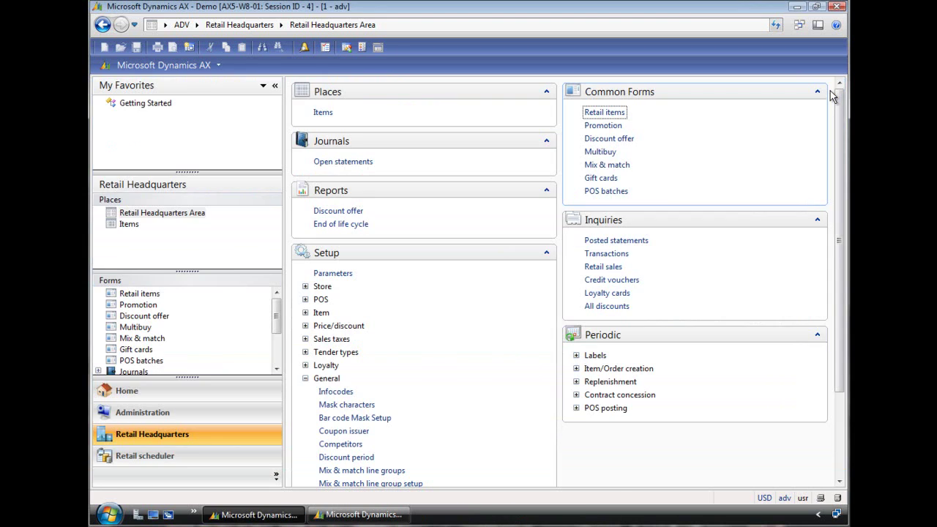
click(604, 166)
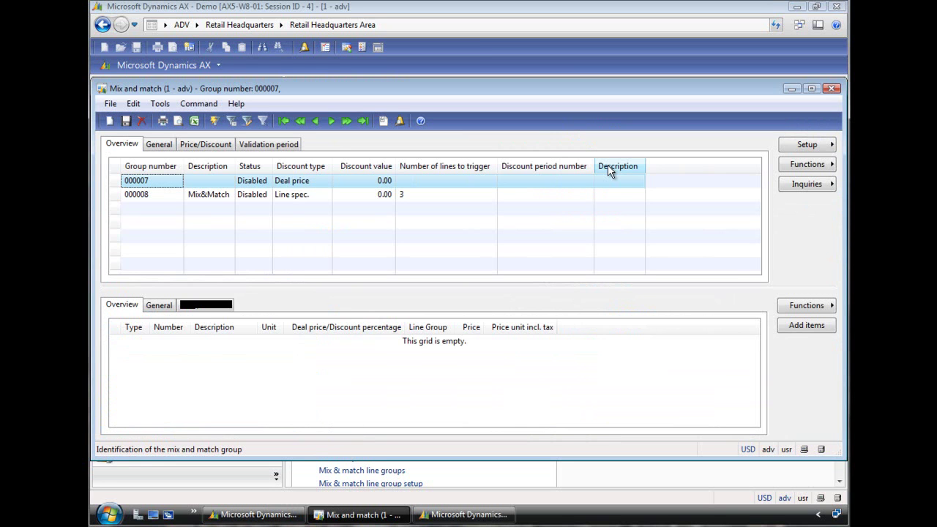
click(110, 123)
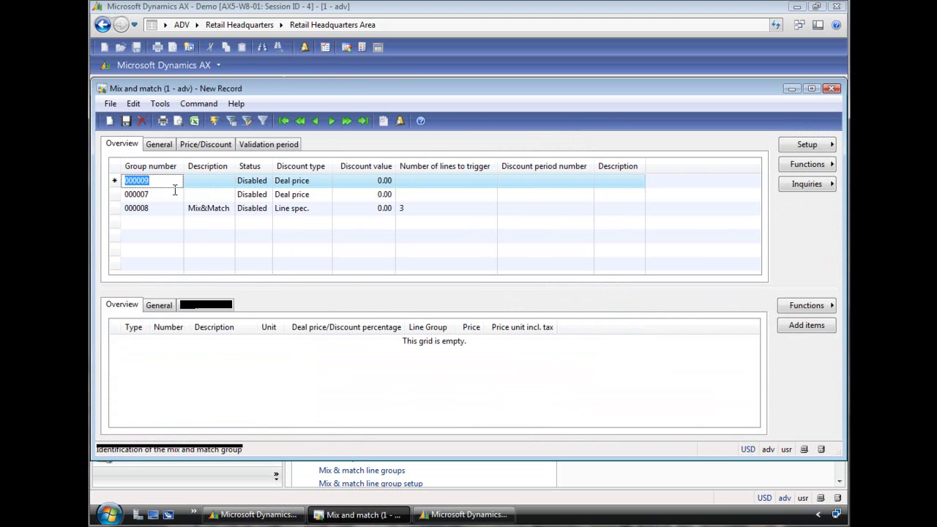
click(199, 181)
text(S)
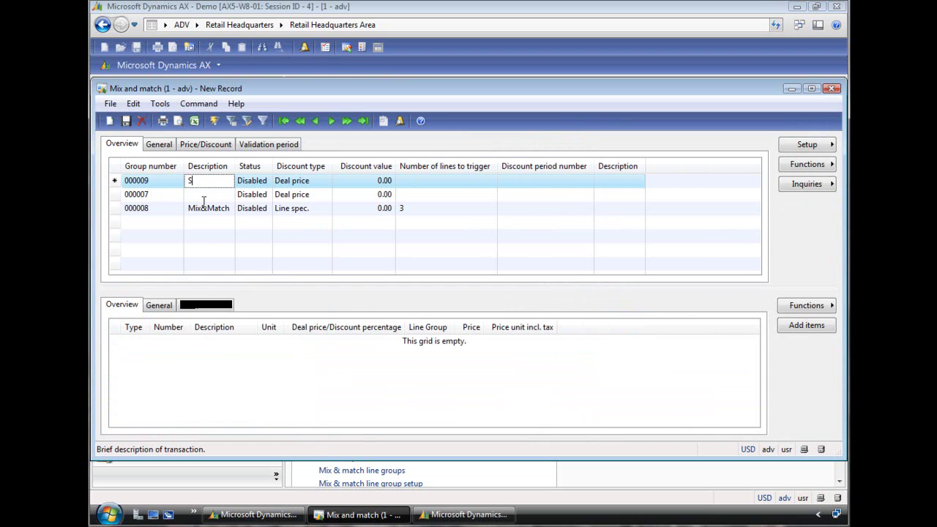
text(kateboards)
click(162, 146)
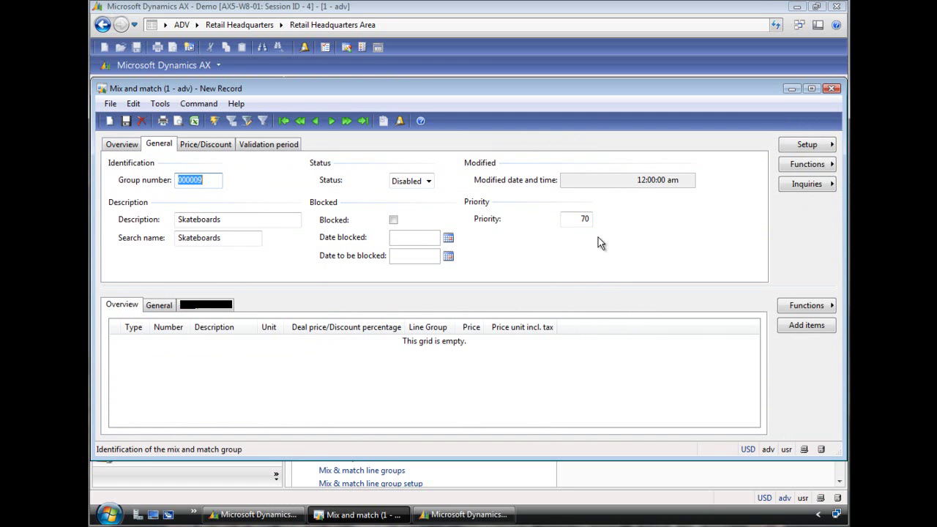
Show the Skateboards group's price/discount settings: Deal price type, 0.00 deal value, USD currency
click(208, 146)
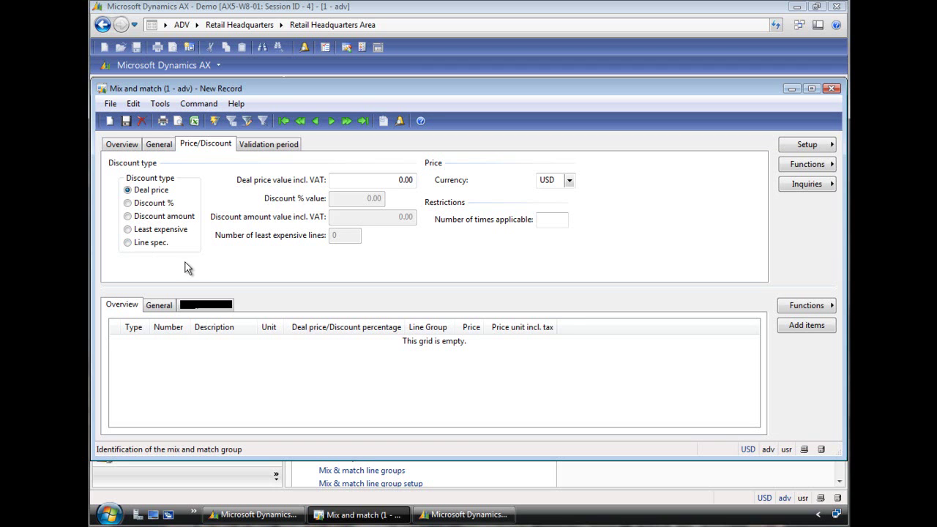
Switch Skateboards to Line spec. discounting and add a Retail group line for SB100 Longboards
click(129, 243)
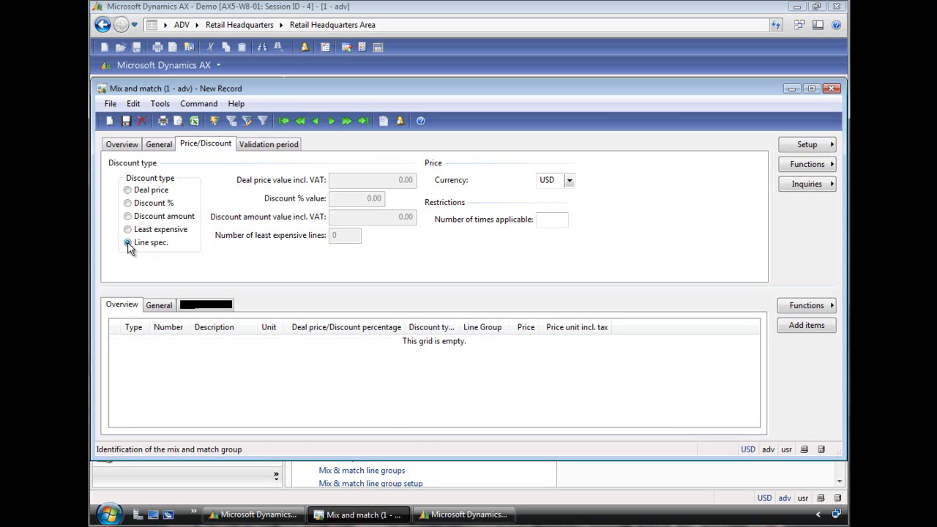
click(154, 345)
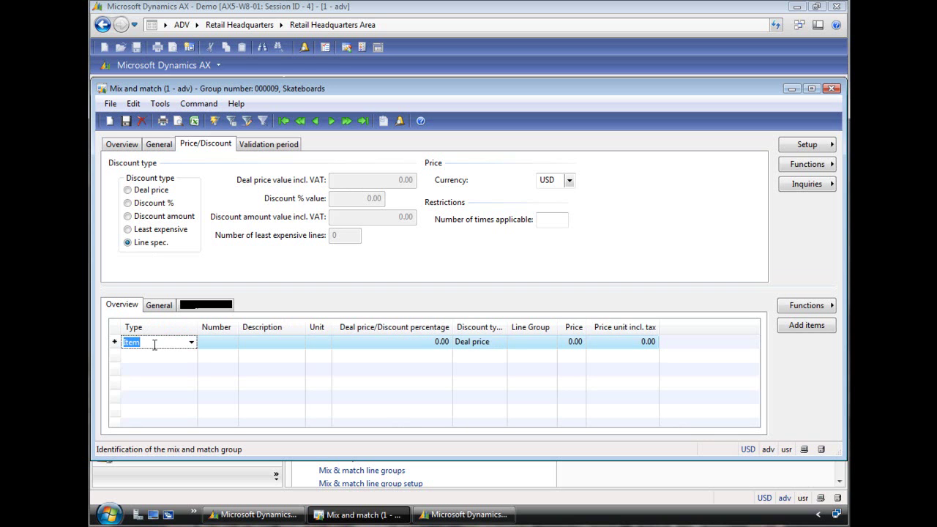
click(185, 399)
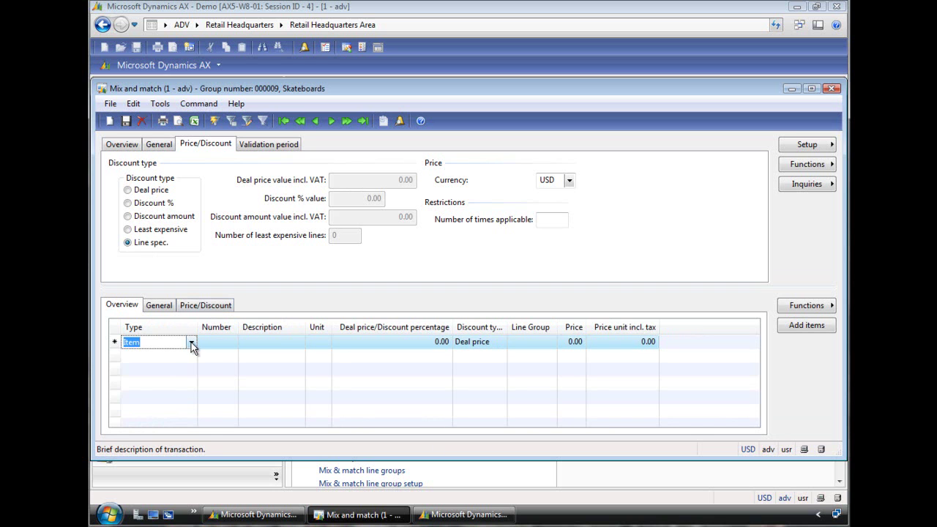
click(191, 343)
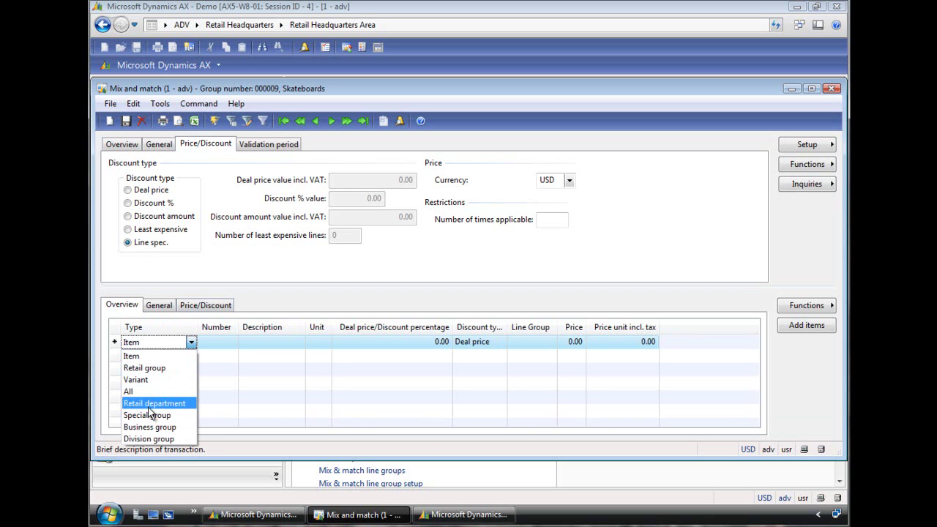
click(163, 367)
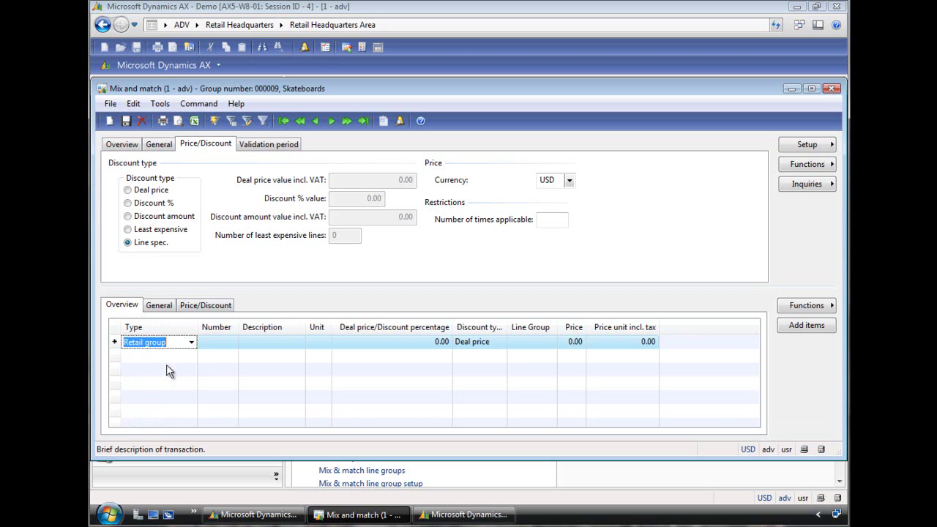
click(211, 342)
text(SB00)
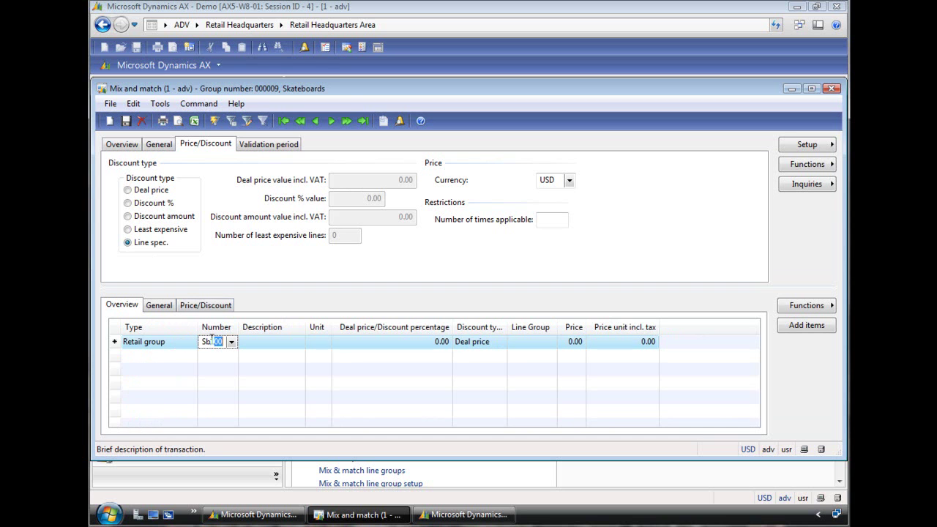
key(Tab)
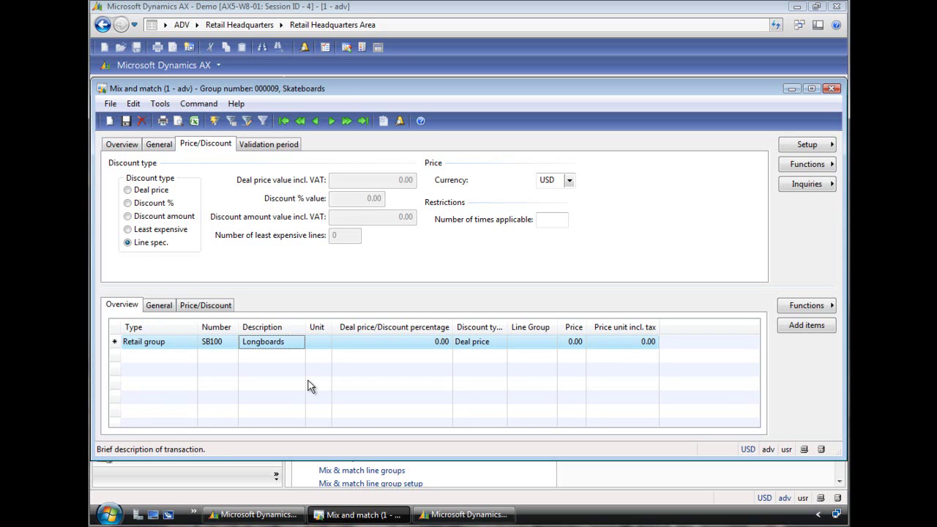
Set the SB100 line's discount type to Discount % and bring up its line group options
click(501, 344)
click(501, 344)
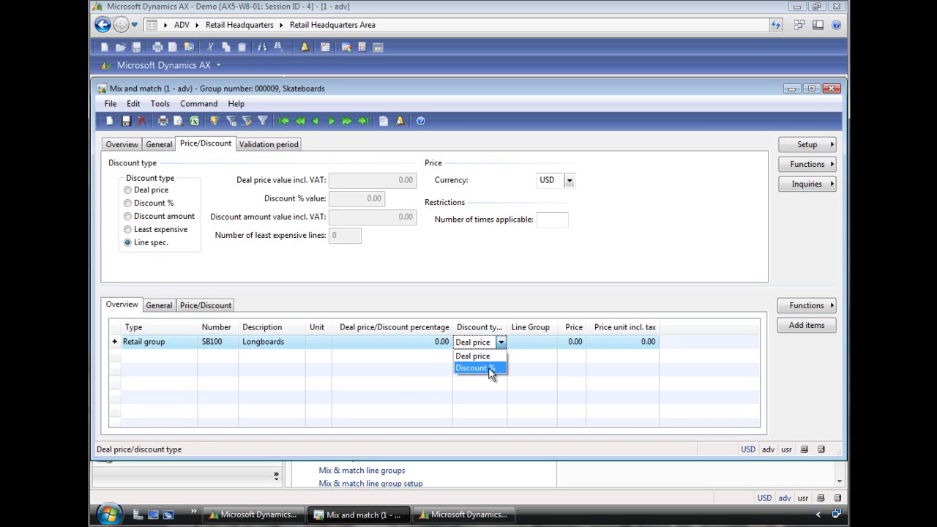
click(476, 368)
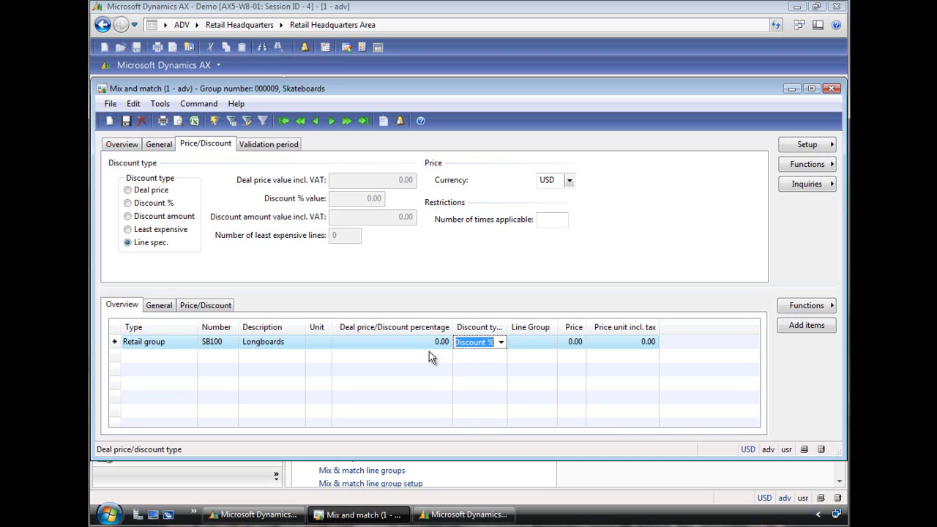
click(545, 344)
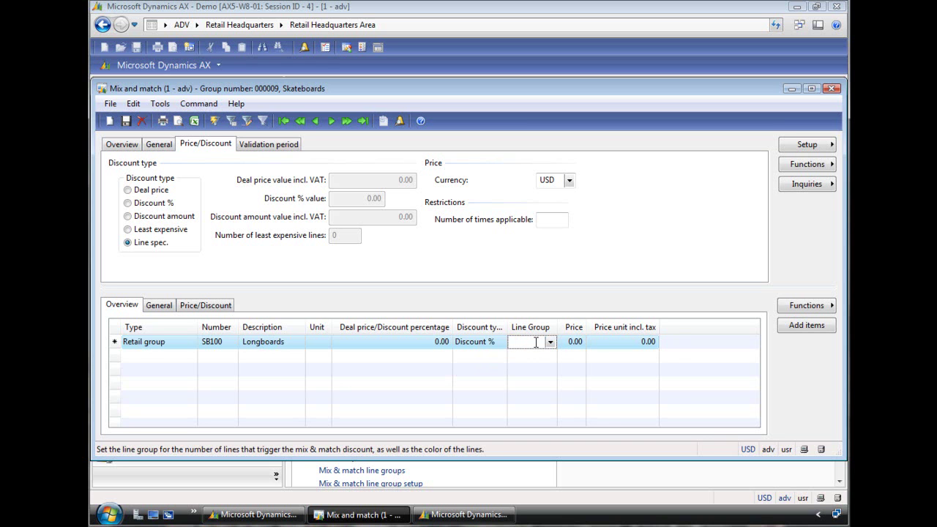
right_click(536, 342)
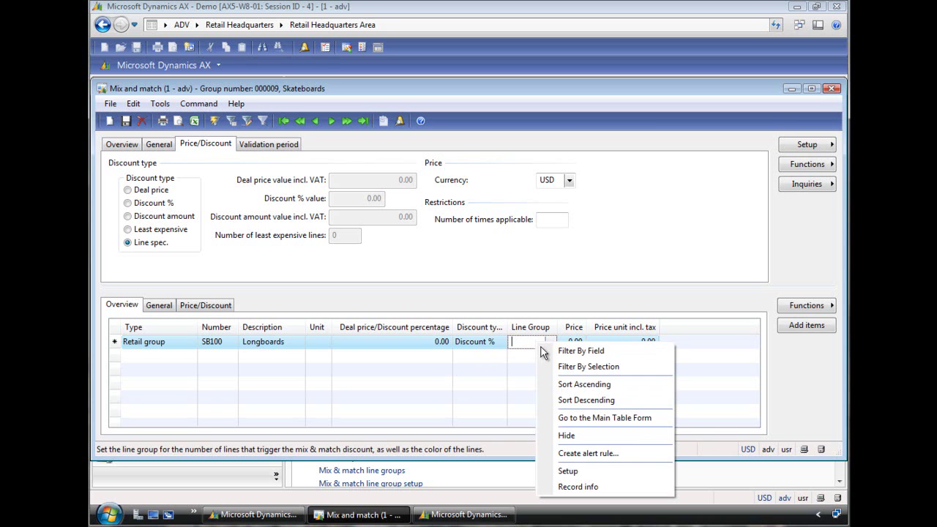
Add the line groups 2 Items and 1 Item in the line groups table
click(573, 419)
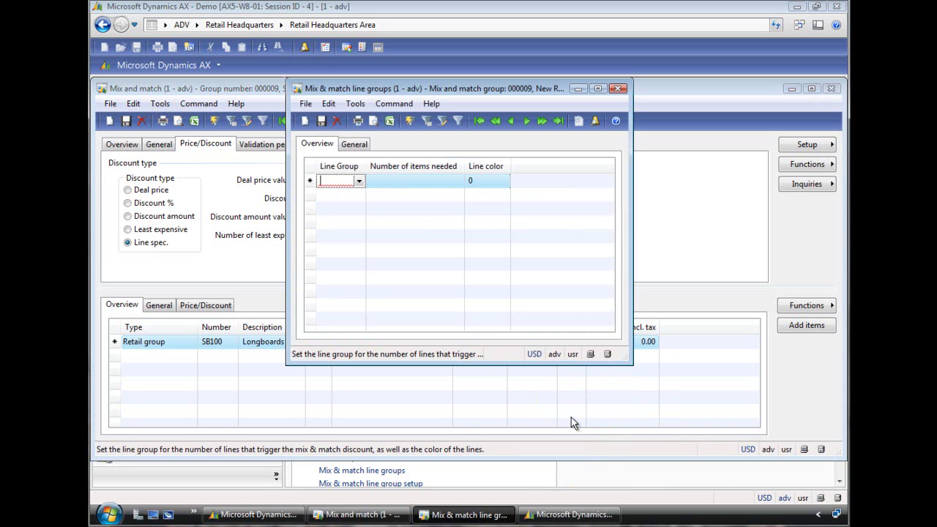
click(359, 180)
click(344, 223)
key(ctrl+s)
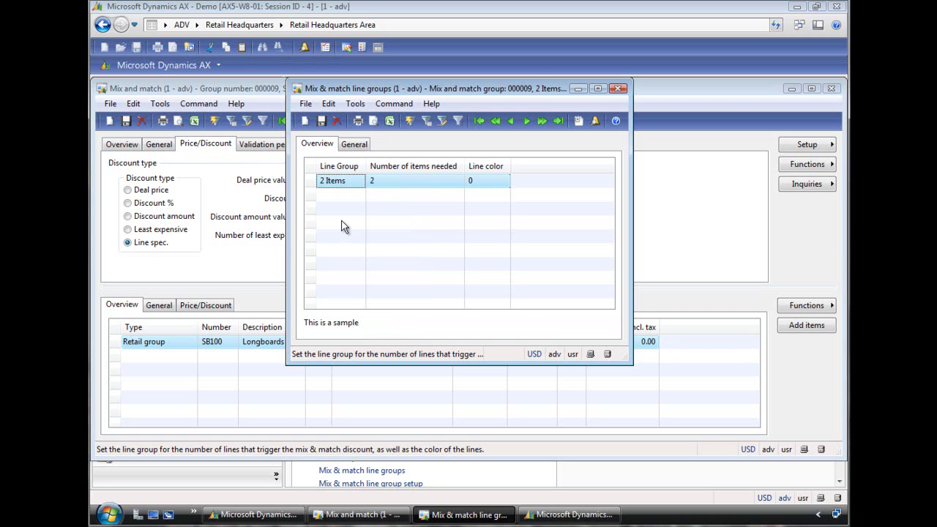
key(ctrl+n)
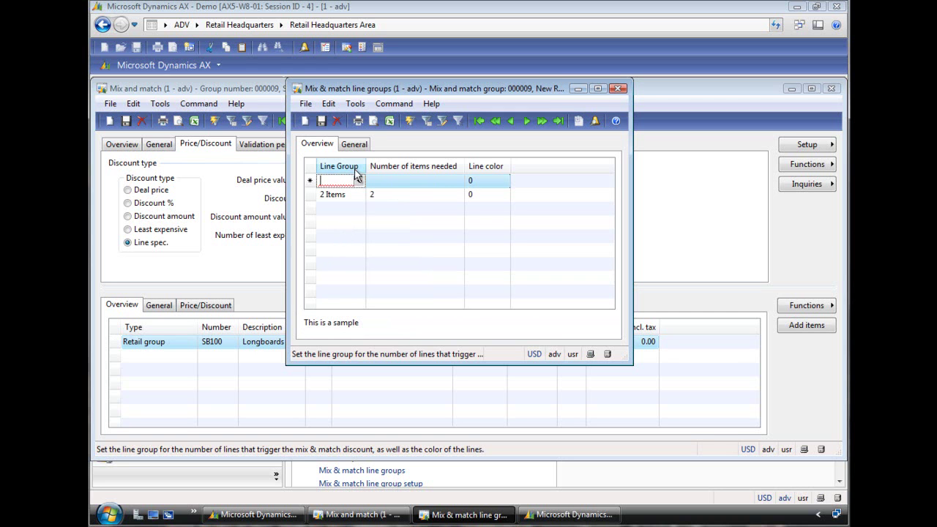
click(359, 181)
click(341, 211)
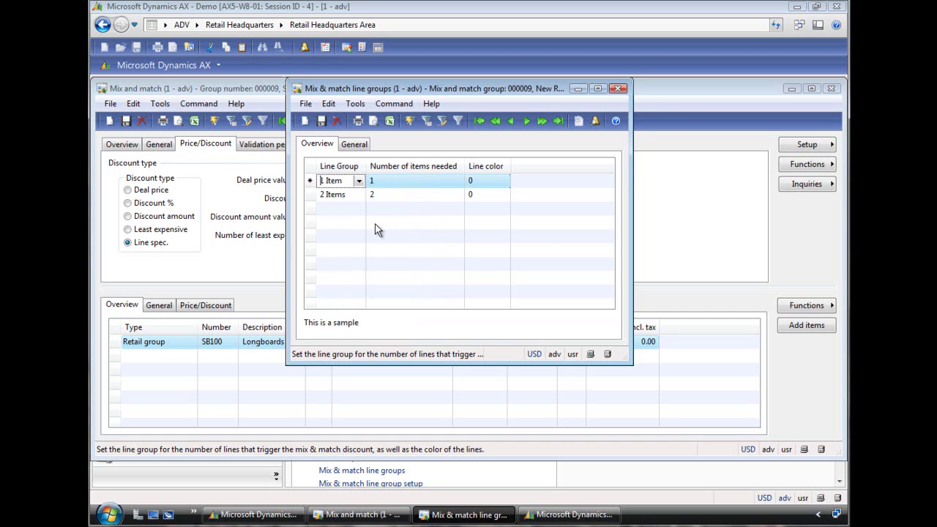
click(618, 88)
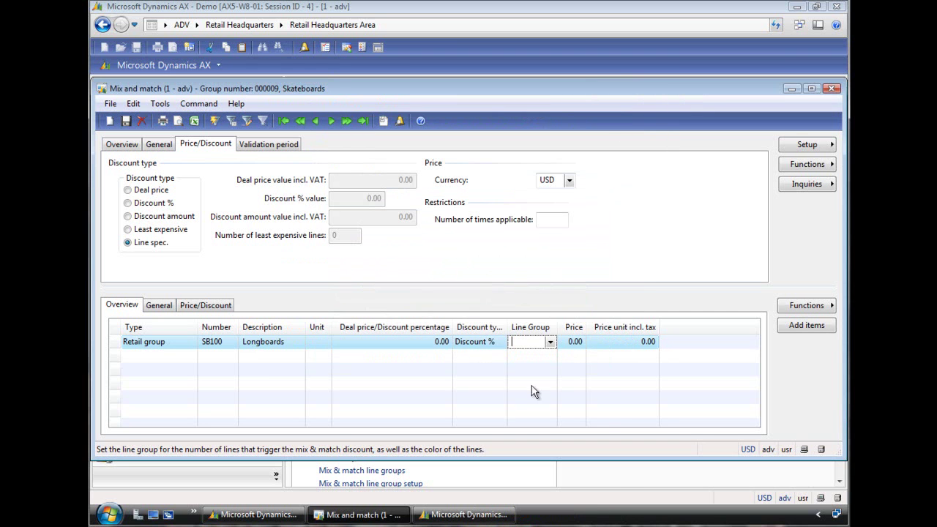
Put Longboards in line group 2 Items and add a new Retail group SP102 line
click(551, 343)
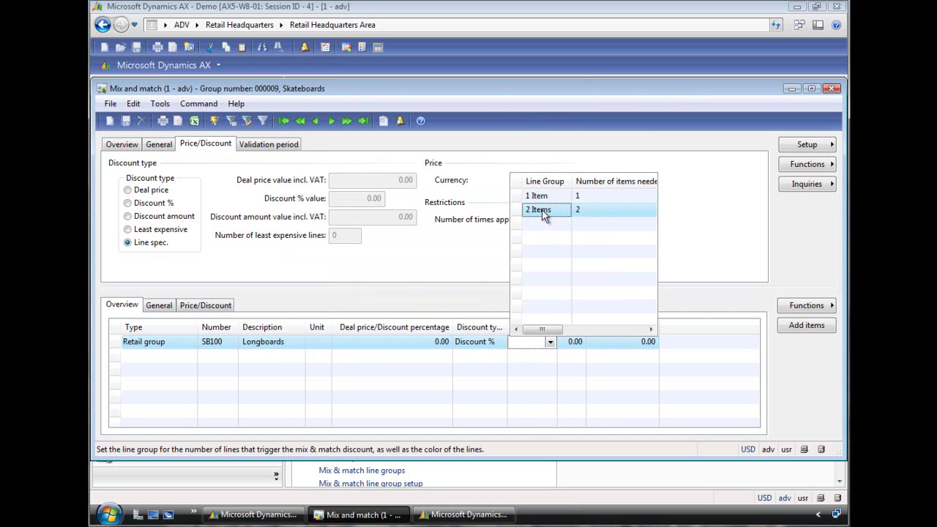
click(543, 212)
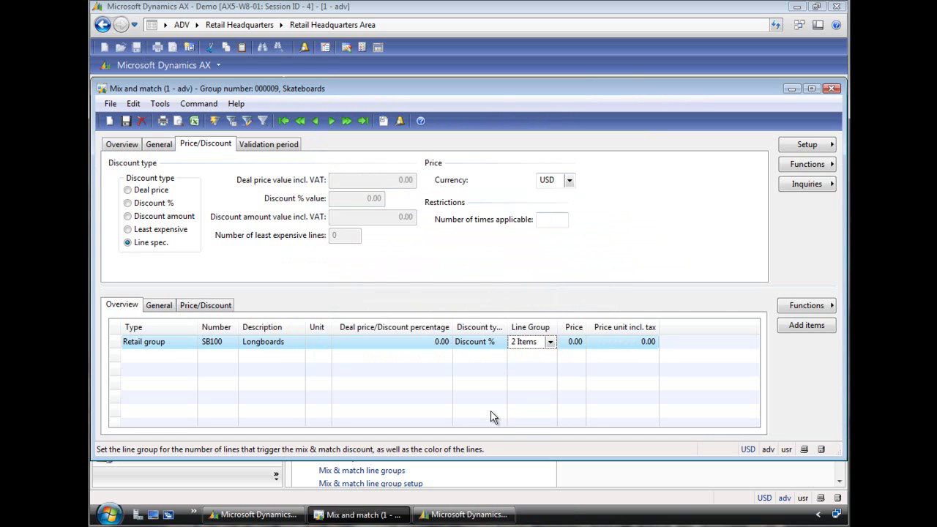
key(ctrl+n)
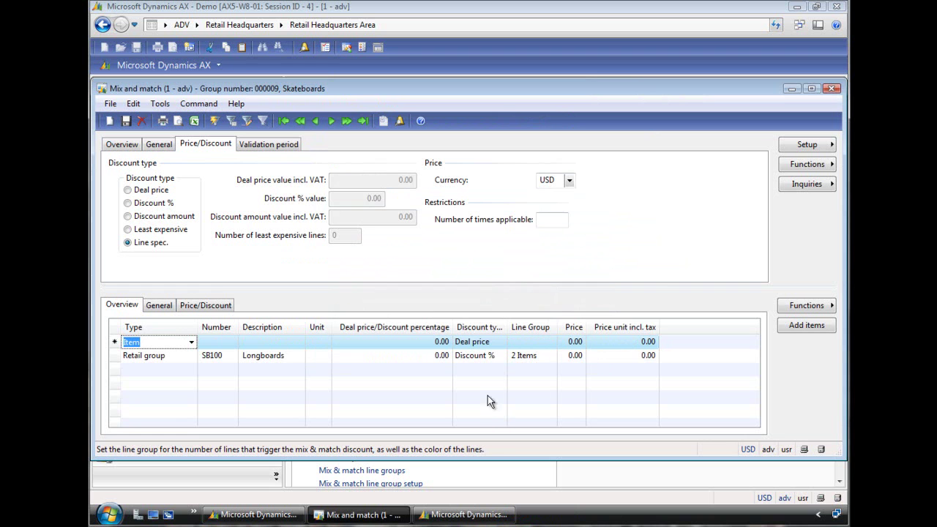
click(191, 343)
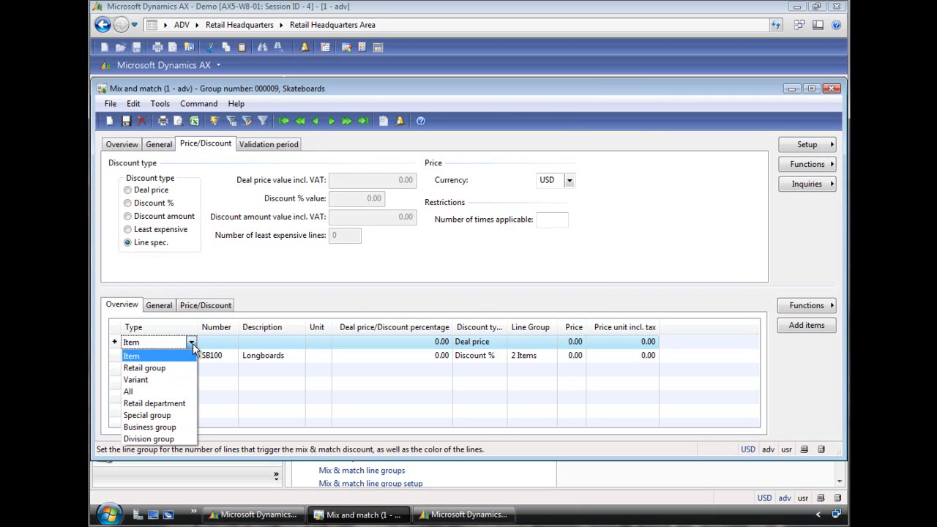
click(159, 372)
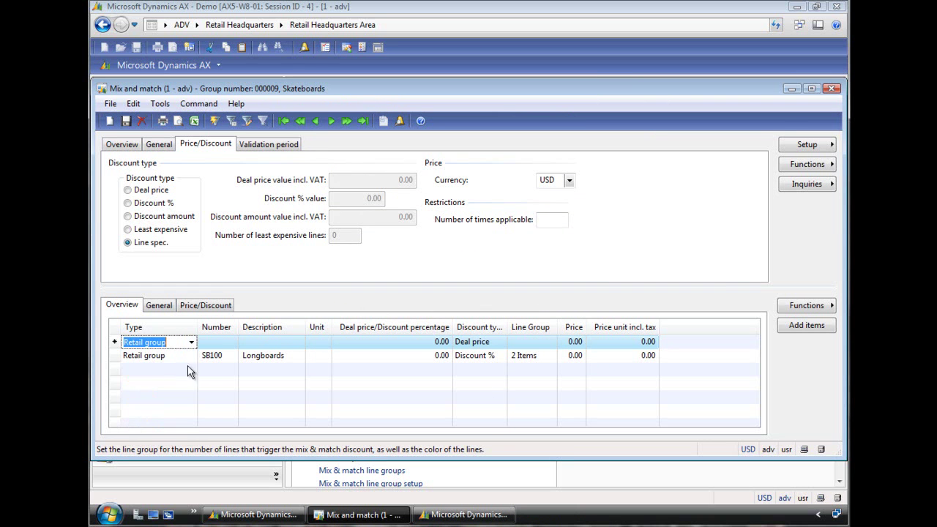
click(233, 343)
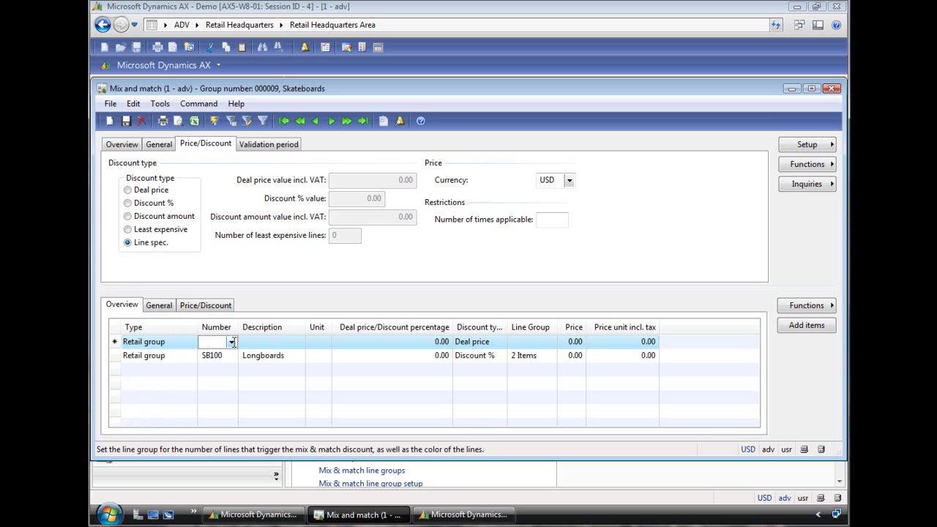
text(Sp)
key(Tab)
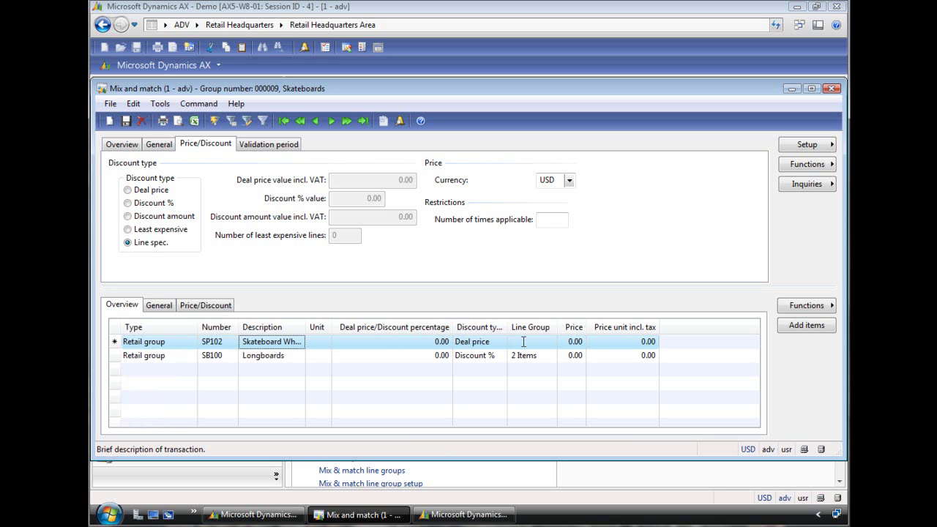
Give the SP102 Skateboard Wheels line a 100.00 deal value and line group 1 Item
click(436, 341)
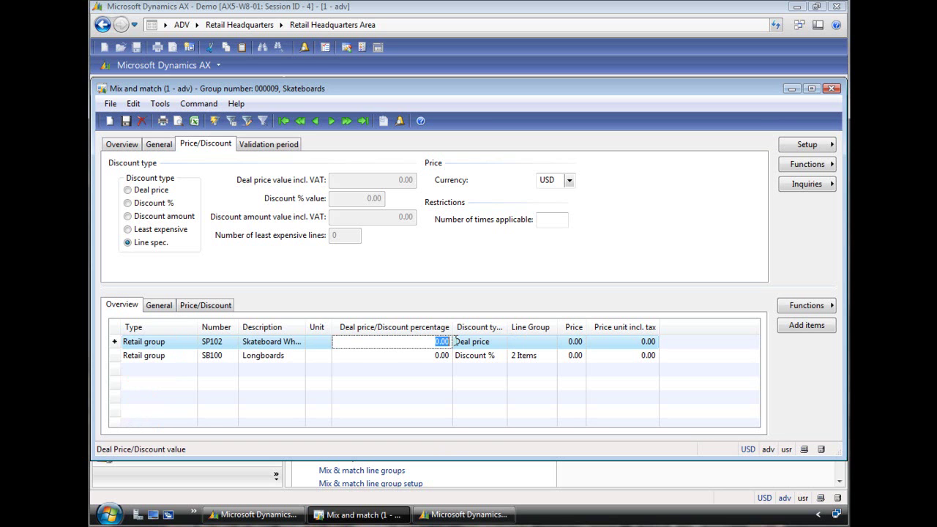
text(100)
click(543, 343)
click(550, 342)
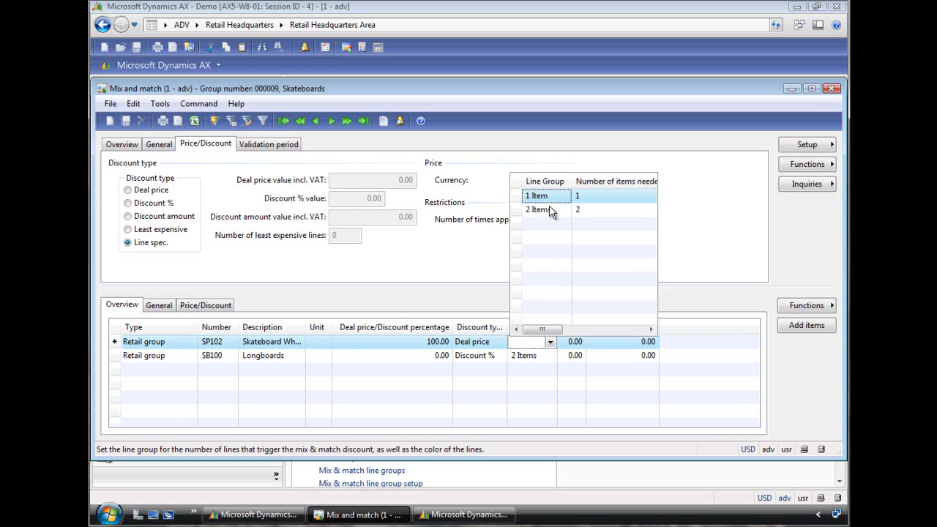
click(540, 196)
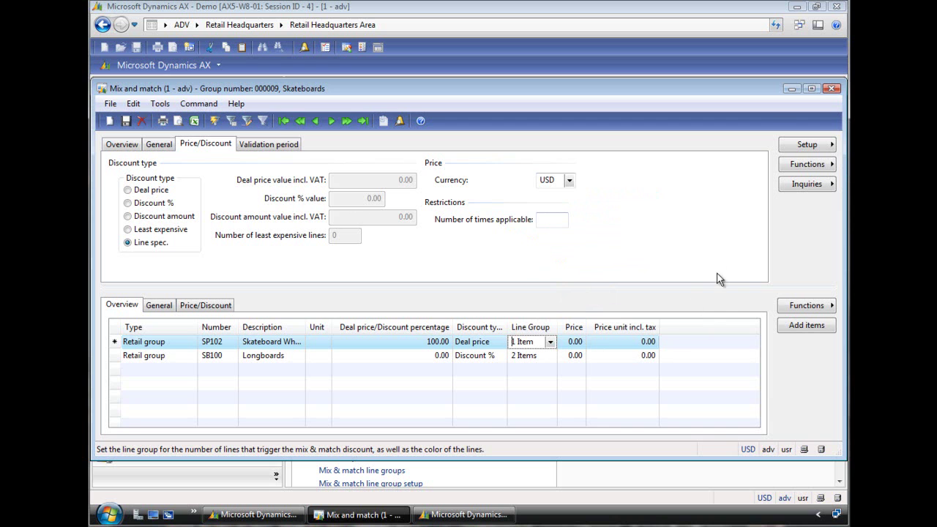
click(268, 146)
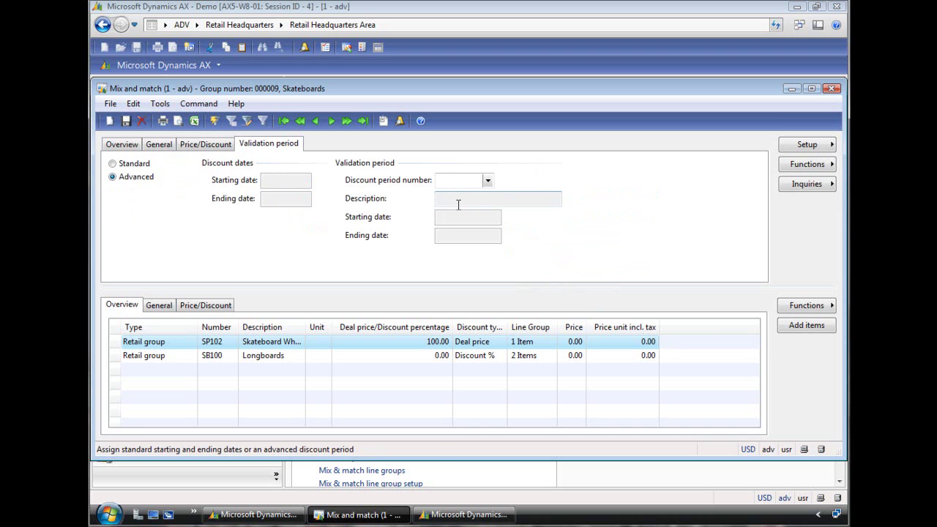
Add a distribution row for group 003 (All stores) with subgroup S0010 (Store 10)
click(808, 145)
click(733, 150)
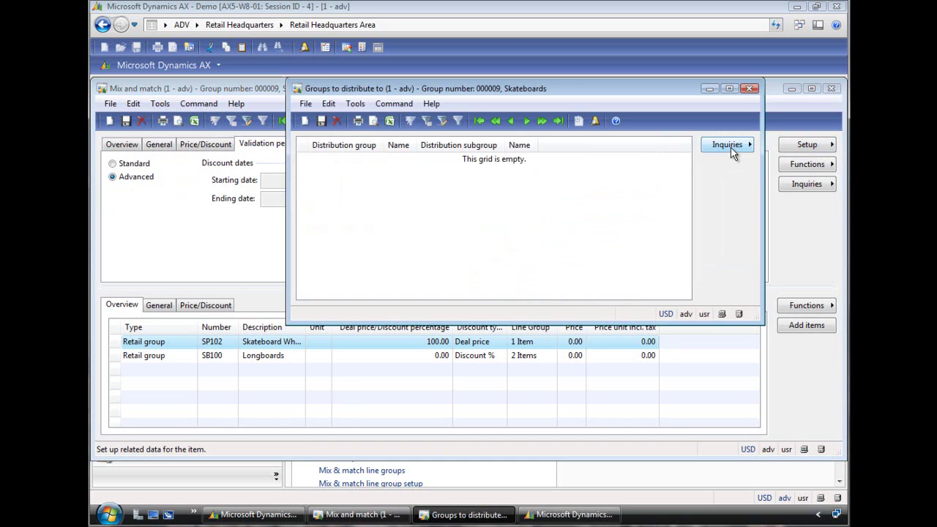
click(304, 121)
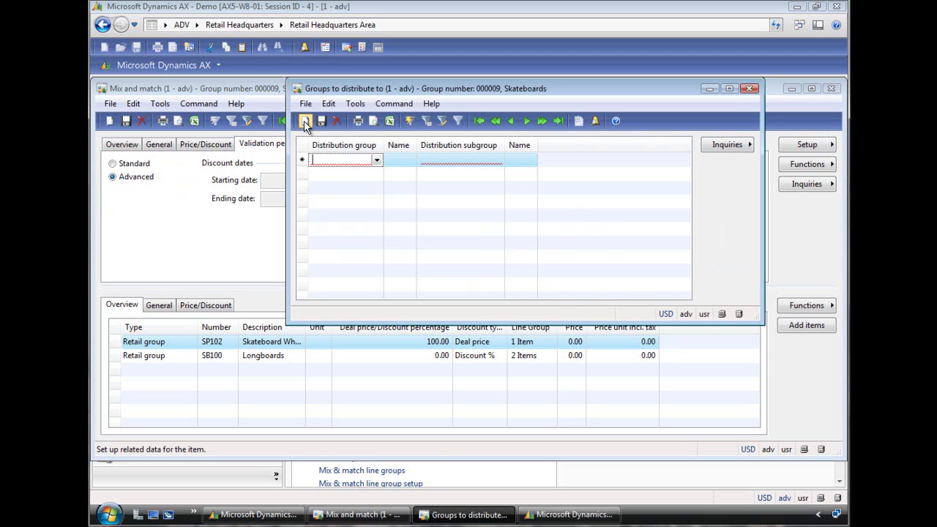
click(376, 159)
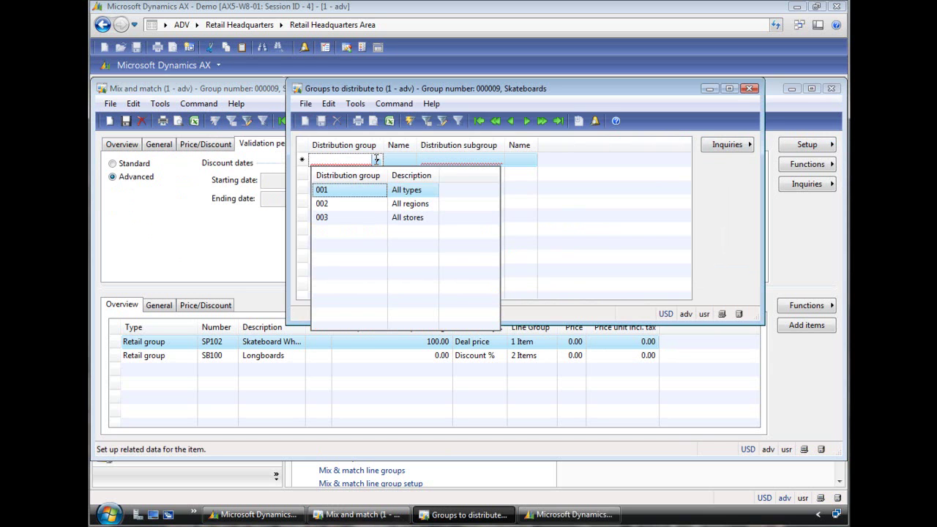
click(331, 218)
click(469, 158)
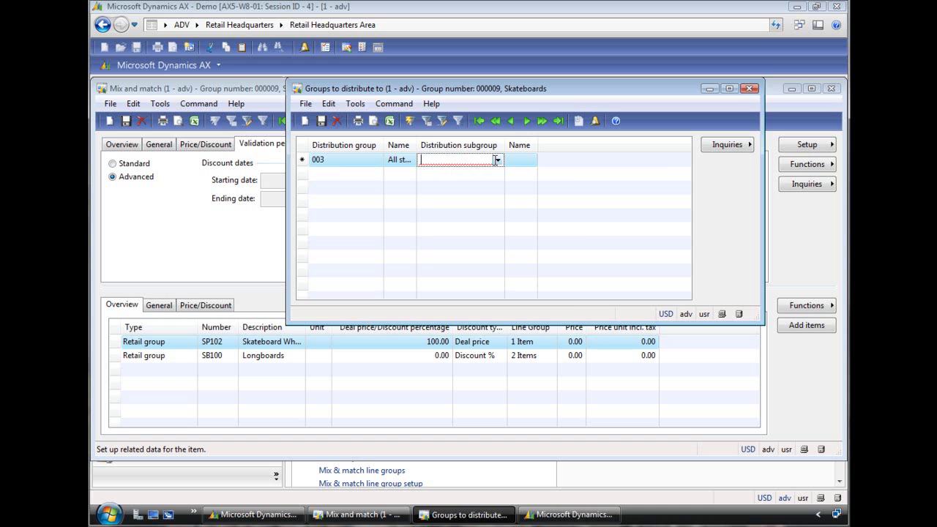
click(497, 159)
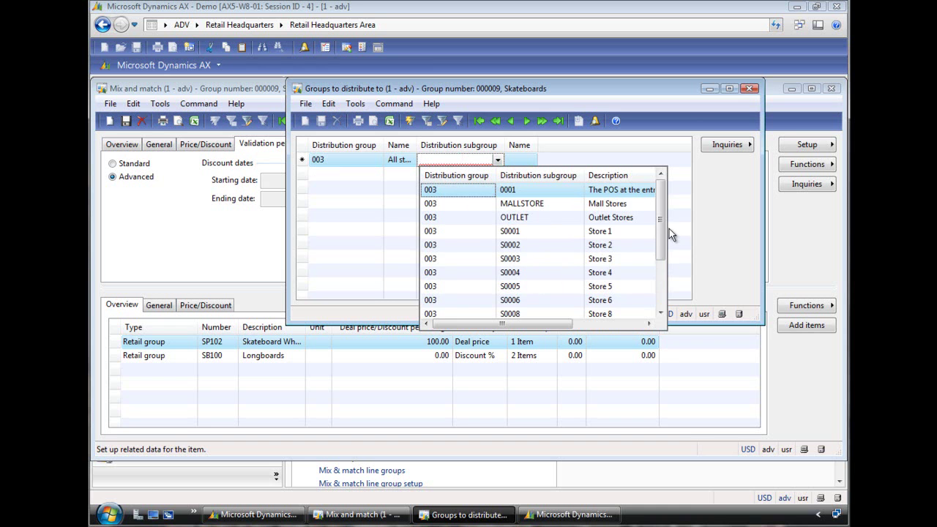
scroll(661, 234, down, 2)
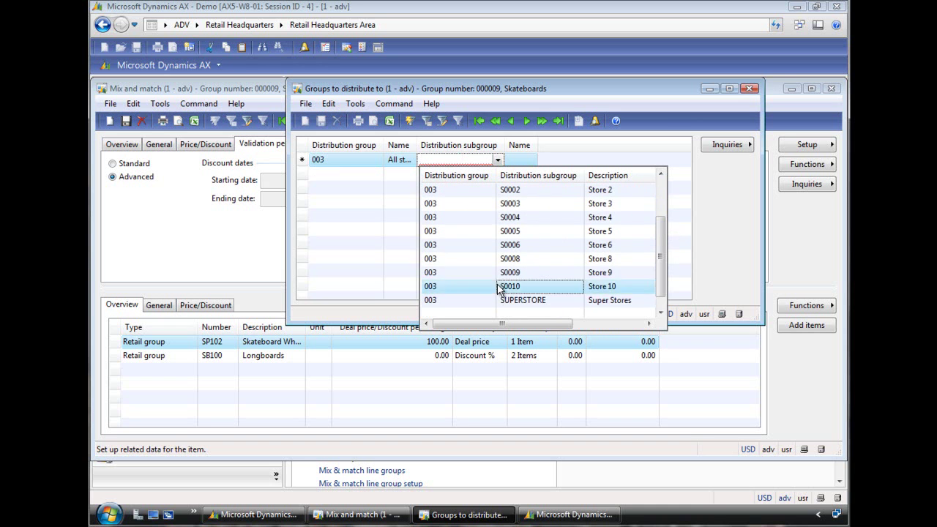
click(499, 286)
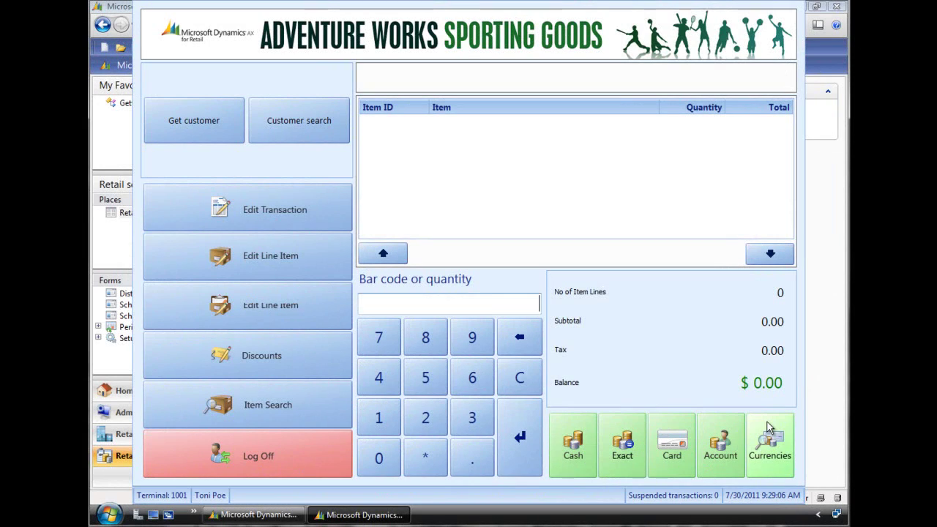
Ring up item 0159 in size 10 and item 0160 in size 8.5
text(0159)
key(Return)
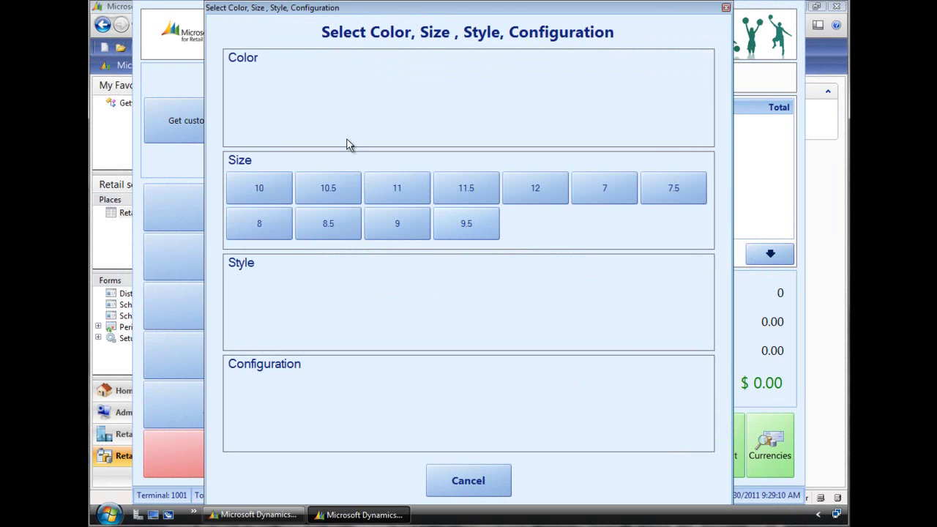
click(259, 186)
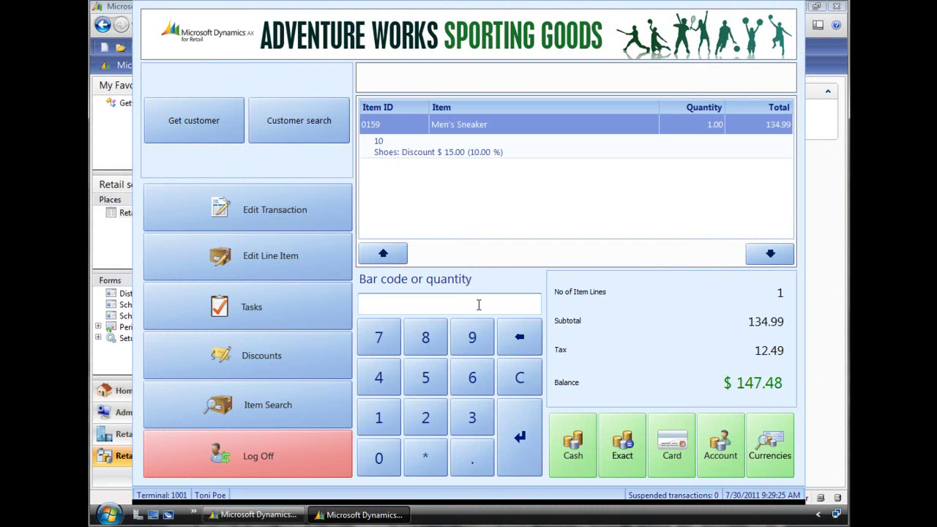
text(160)
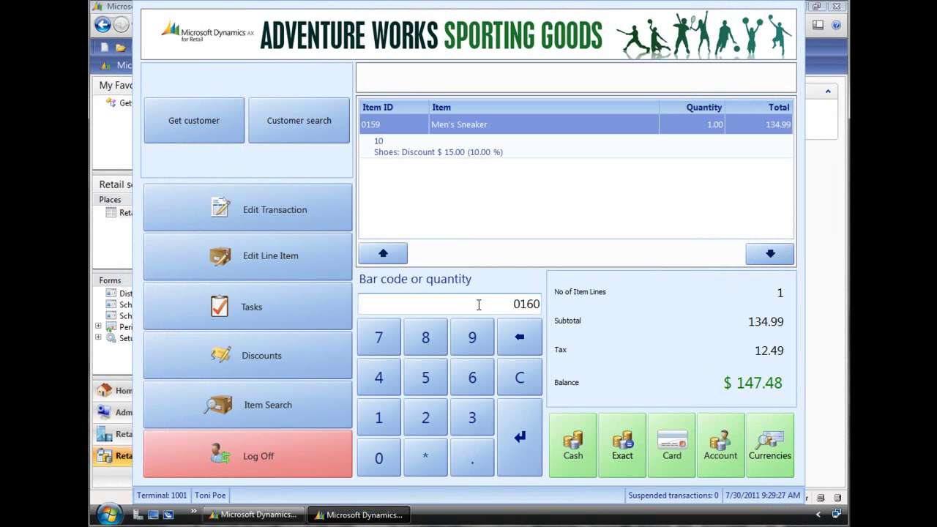
key(Return)
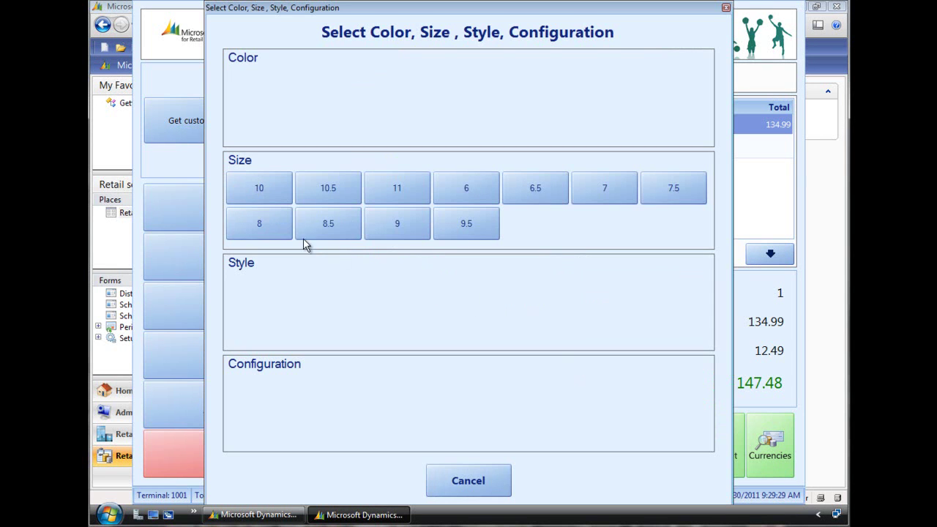
click(316, 221)
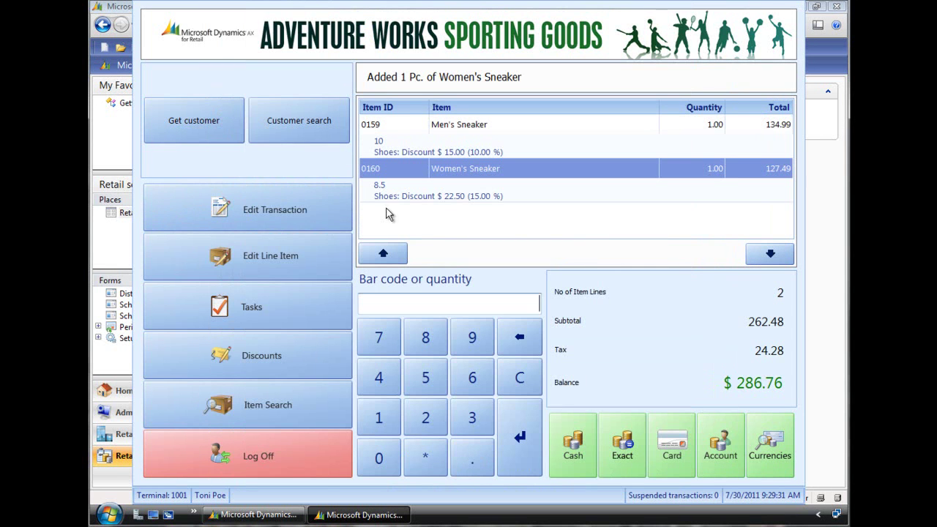
Settle the sneaker sale for the exact amount, then ring up items 0113, 0130 and 0114
click(622, 447)
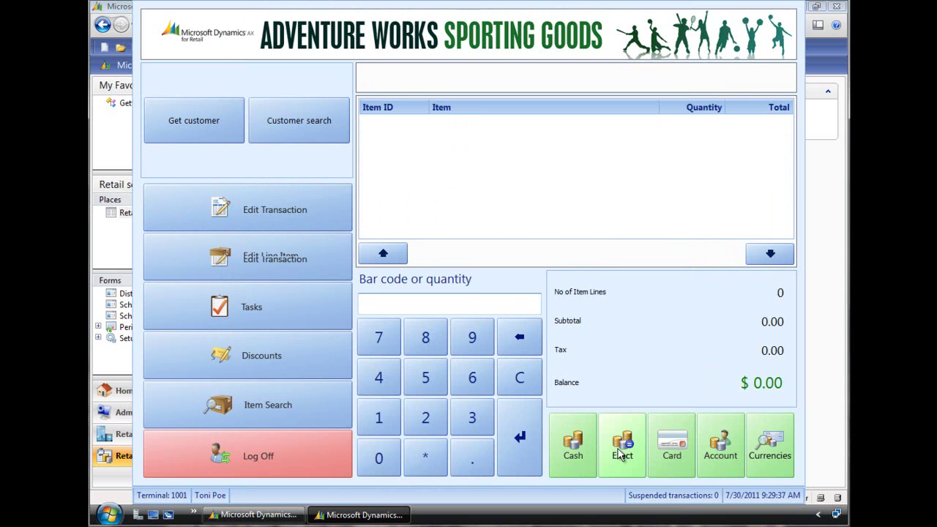
text(0113)
key(Return)
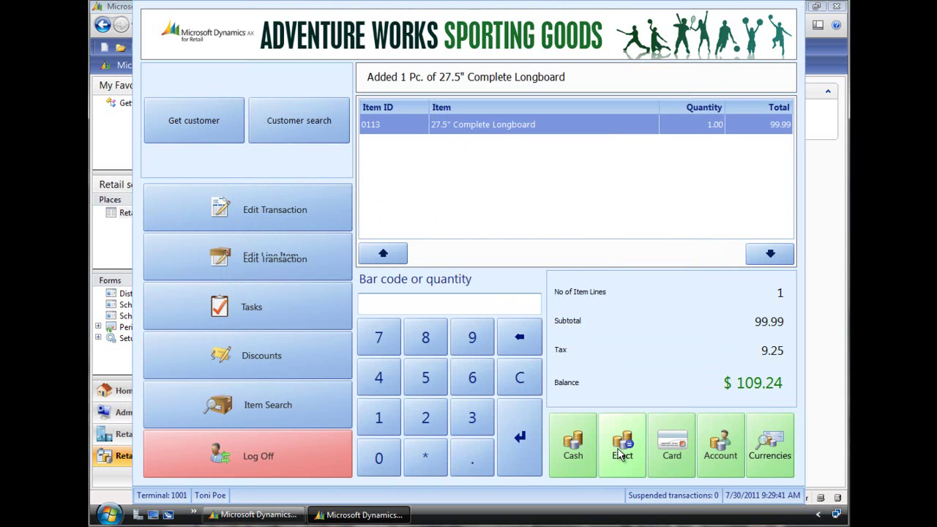
text(0130)
key(Return)
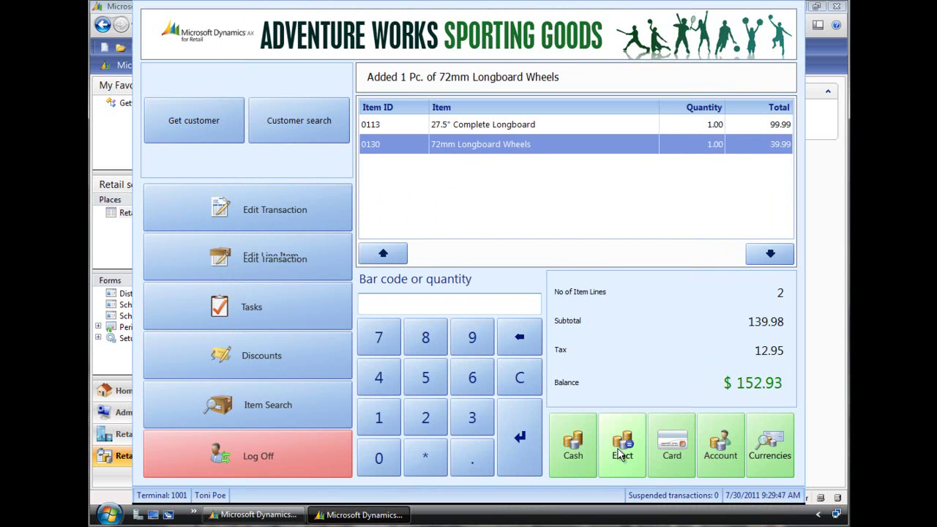
text(0114)
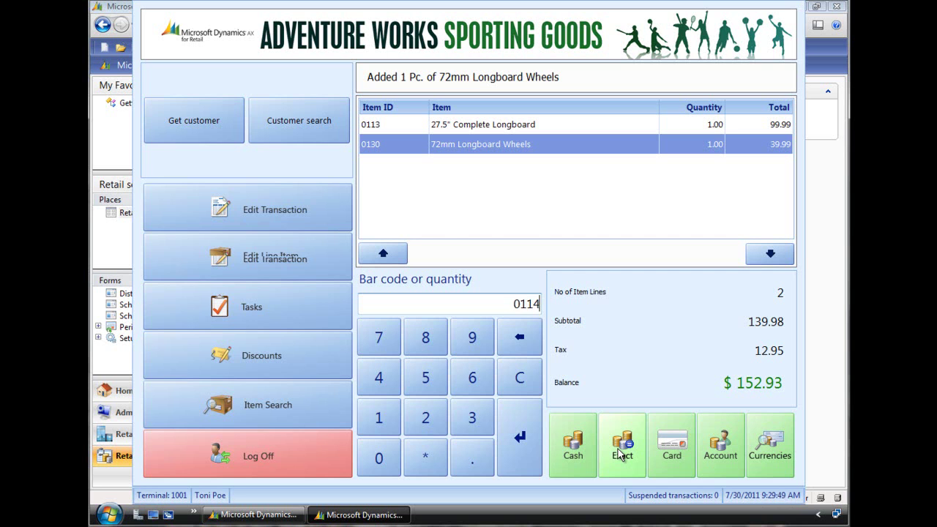
key(Return)
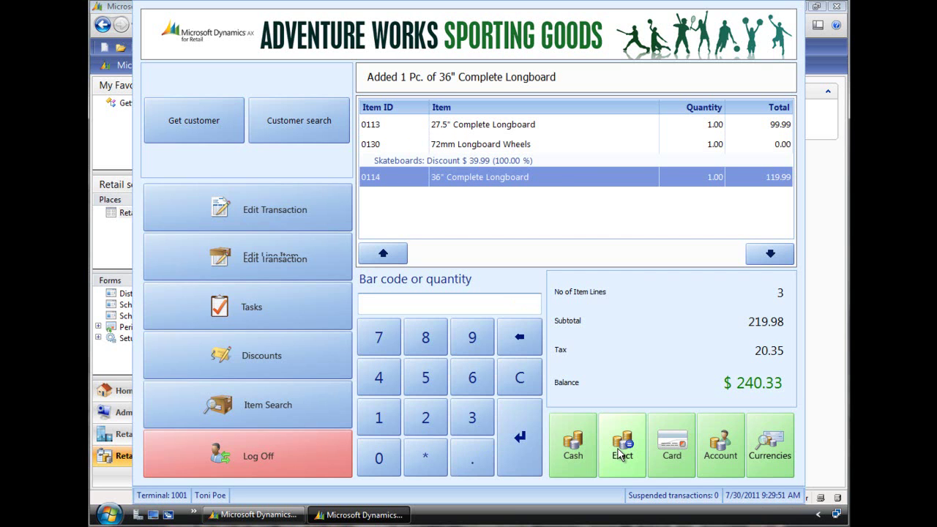